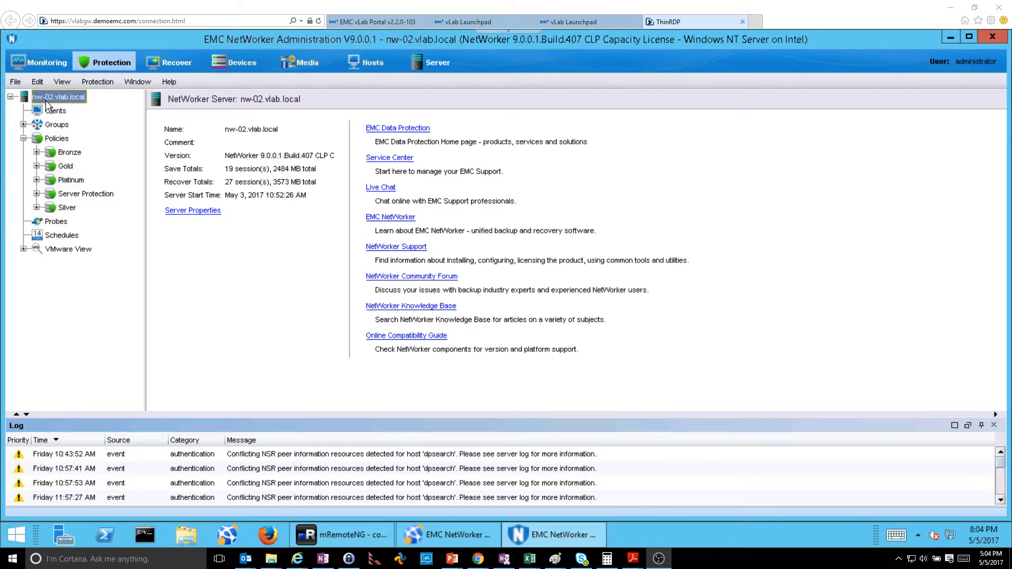
# Expand the protection groups and open the Filesystem workflow of the Silver policy
pyautogui.click(23, 124)
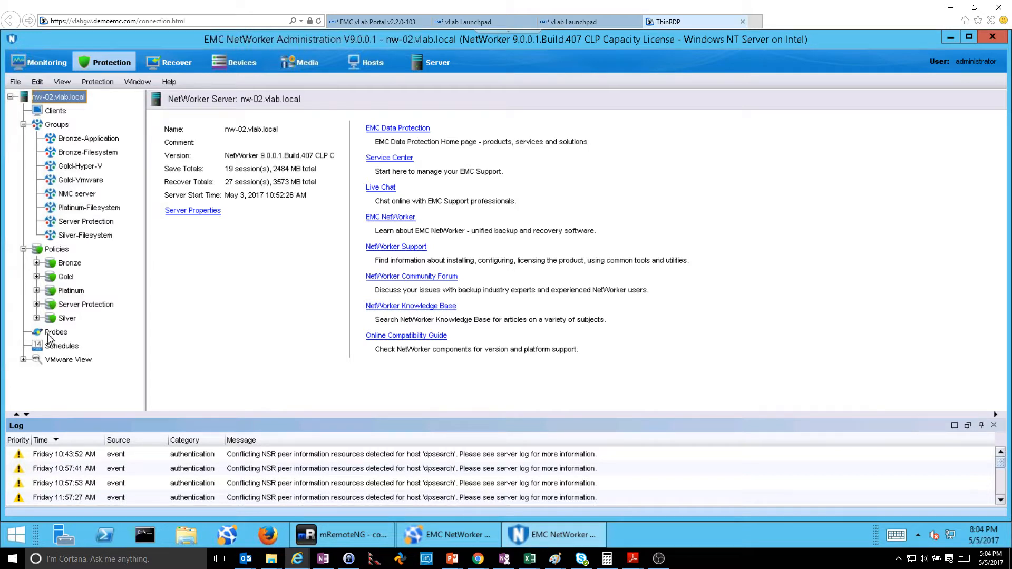
pyautogui.click(53, 250)
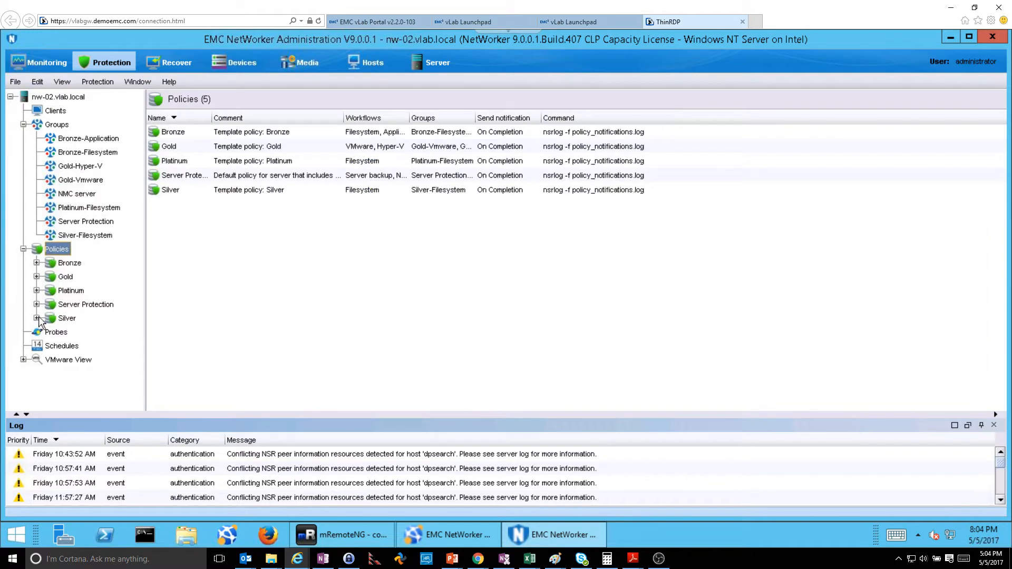
pyautogui.doubleClick(74, 318)
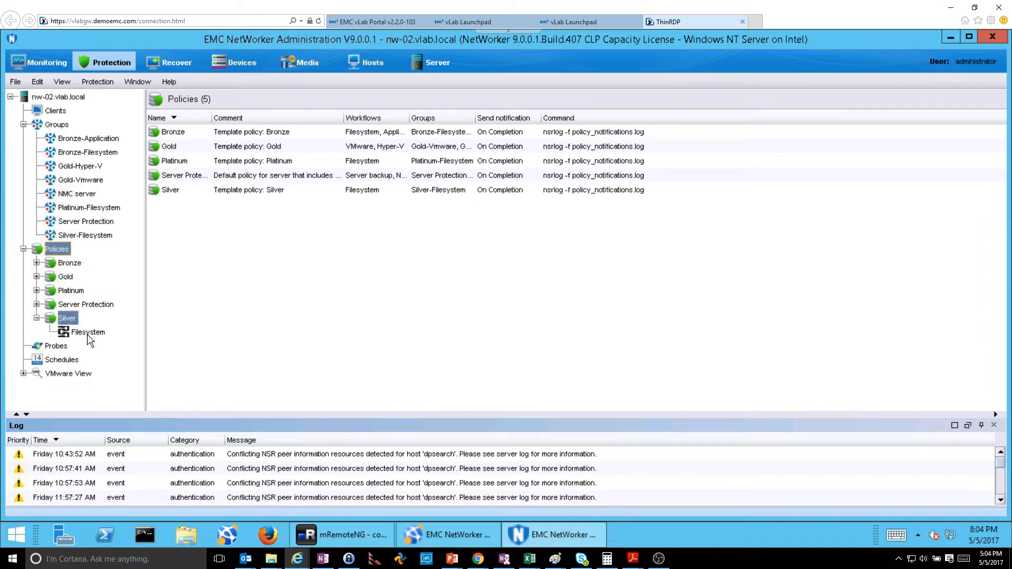
pyautogui.click(87, 335)
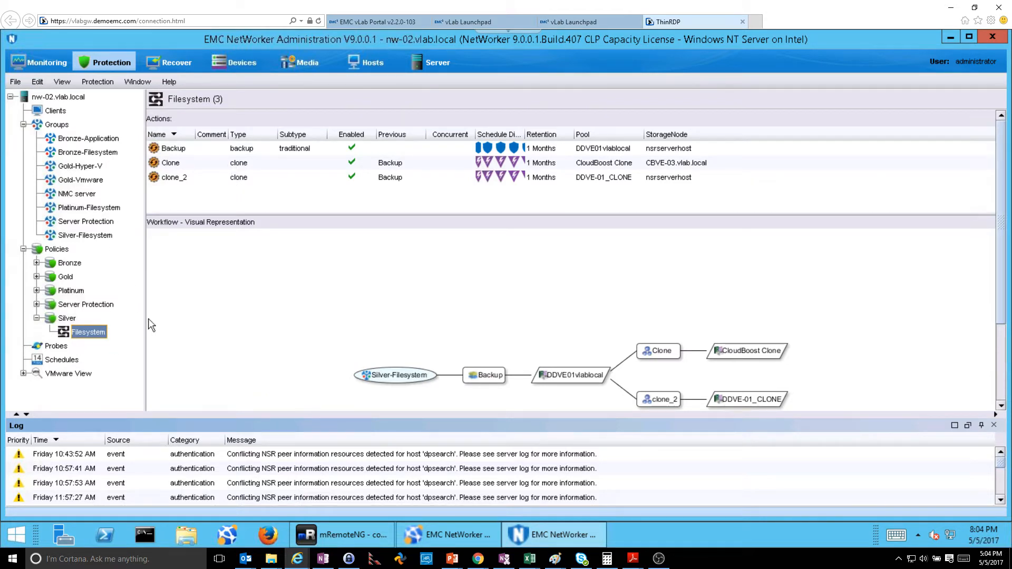
# Review the Backup, Clone and clone_2 actions of the Filesystem workflow and its visual representation
pyautogui.click(219, 150)
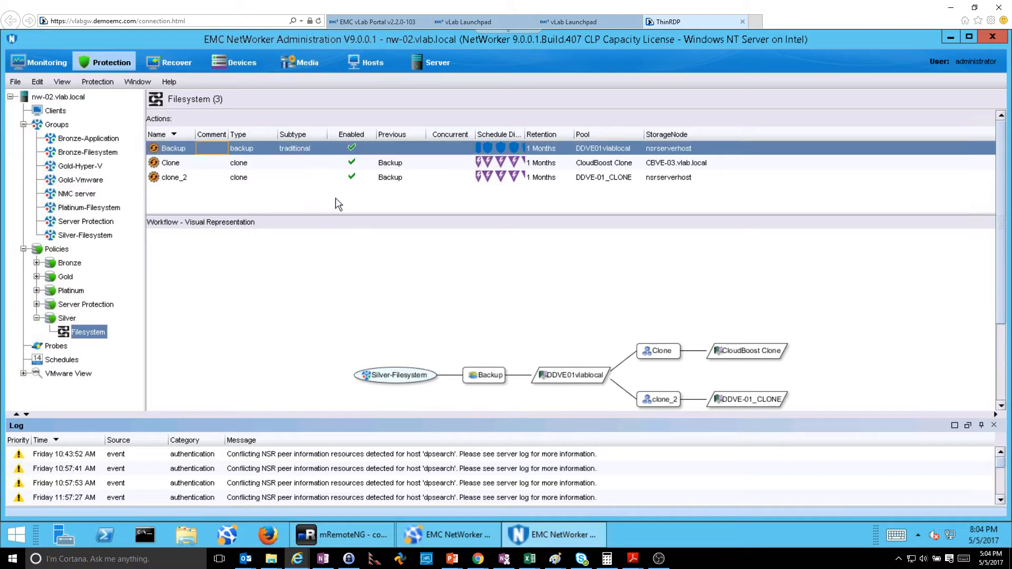
pyautogui.click(182, 165)
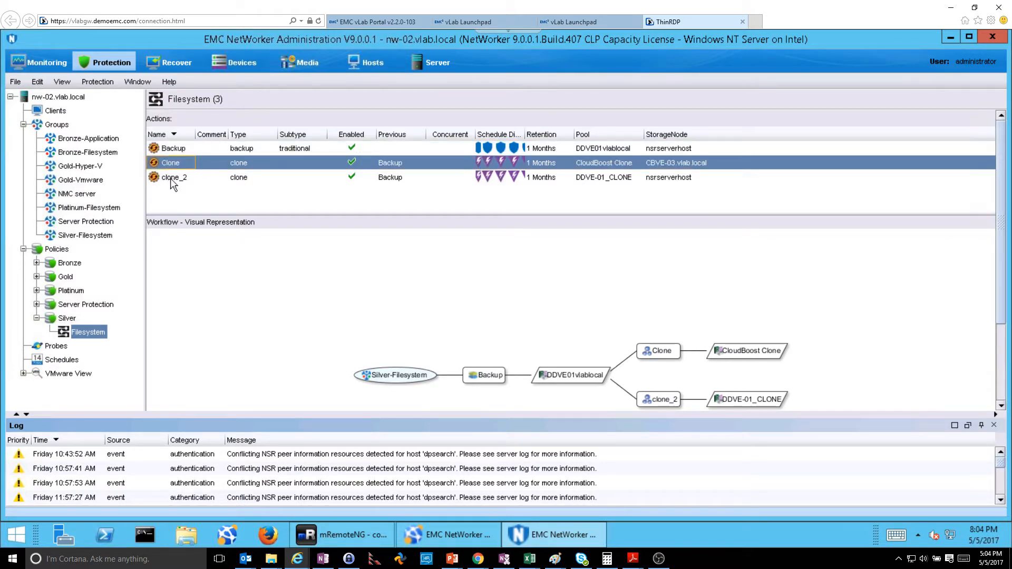
pyautogui.click(173, 179)
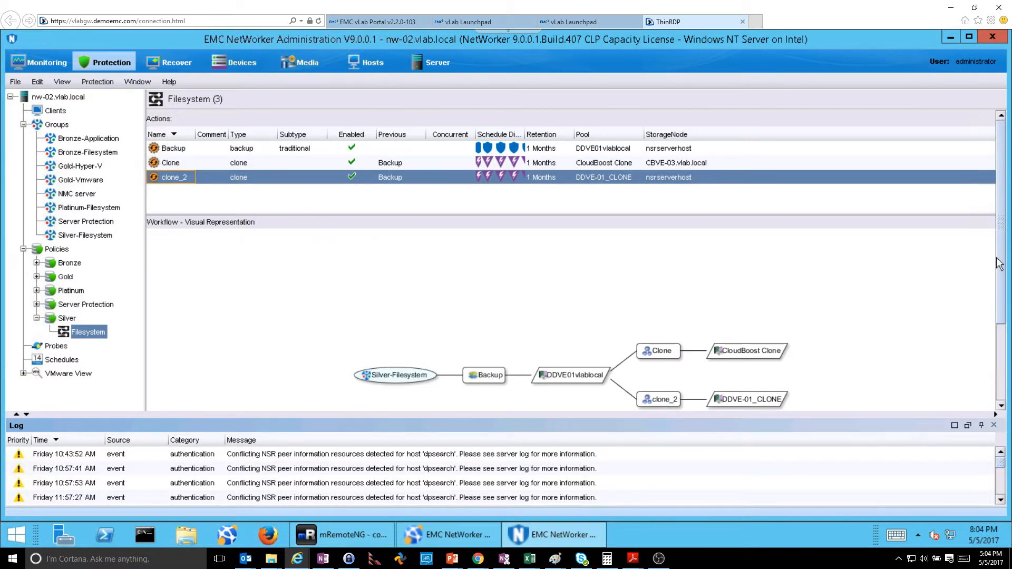
pyautogui.moveTo(999, 259); pyautogui.dragTo(999, 287)
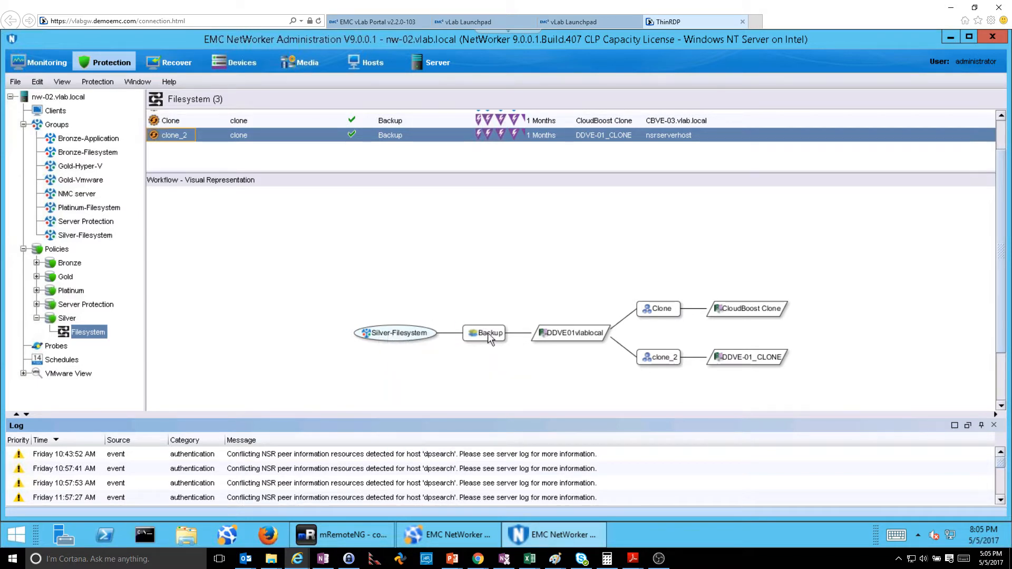
pyautogui.moveTo(485, 334)
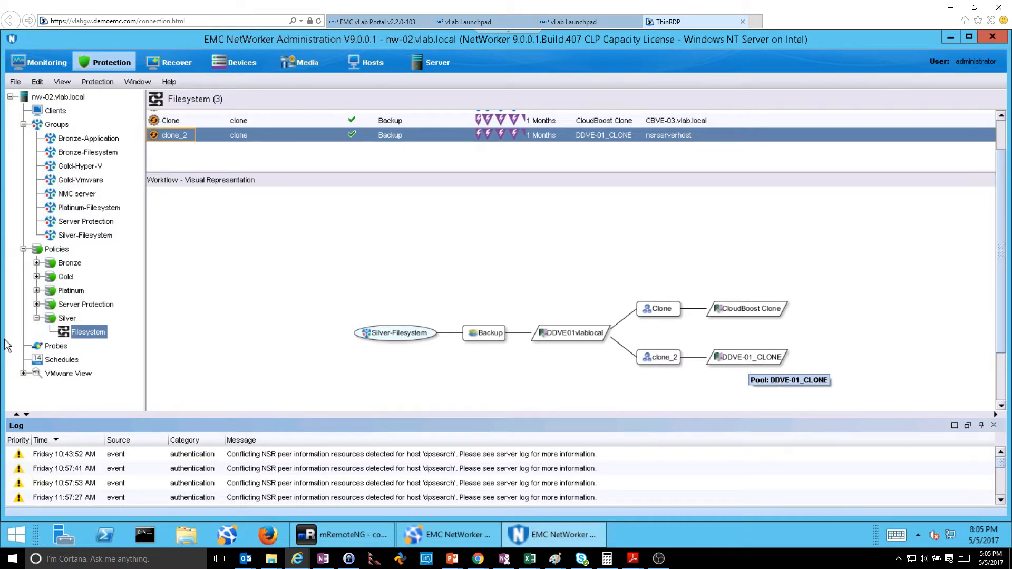
# Start the Silver policy's Filesystem workflow and confirm the start
pyautogui.rightClick(92, 340)
pyautogui.click(116, 340)
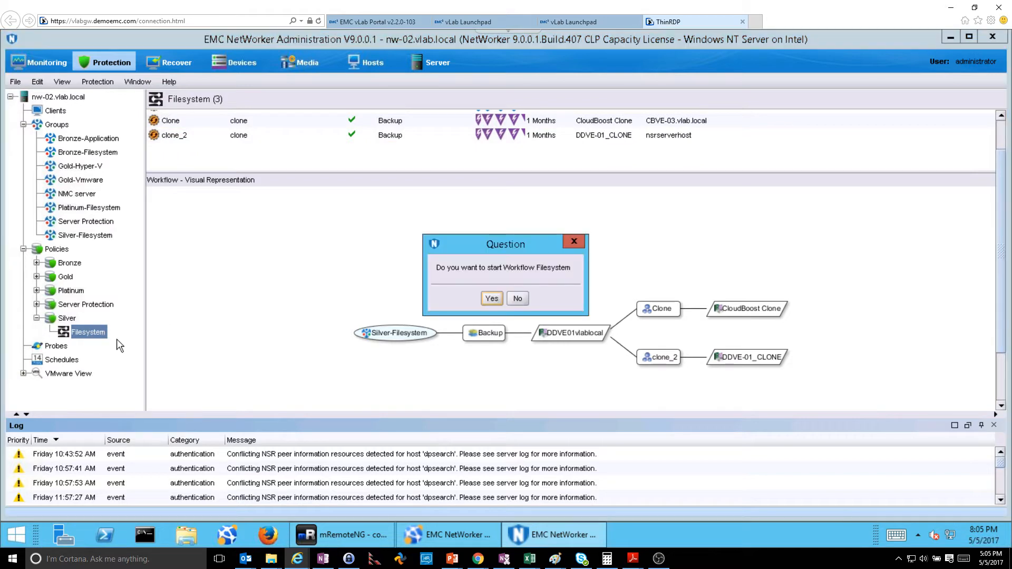
pyautogui.click(489, 298)
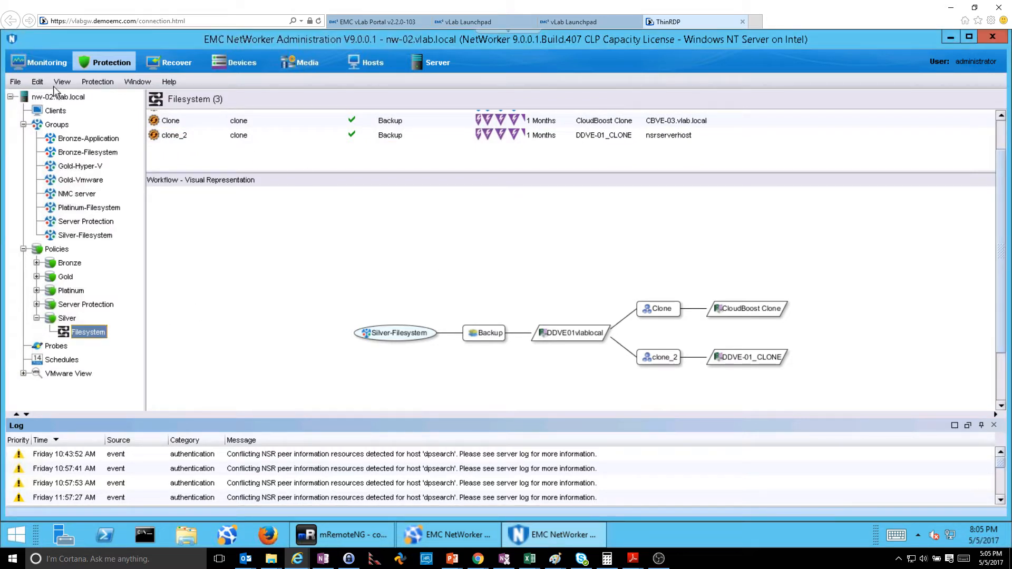
# Monitor the running Silver policy, expanding its Filesystem workflow and Backup action down to the individual save sets
pyautogui.click(45, 62)
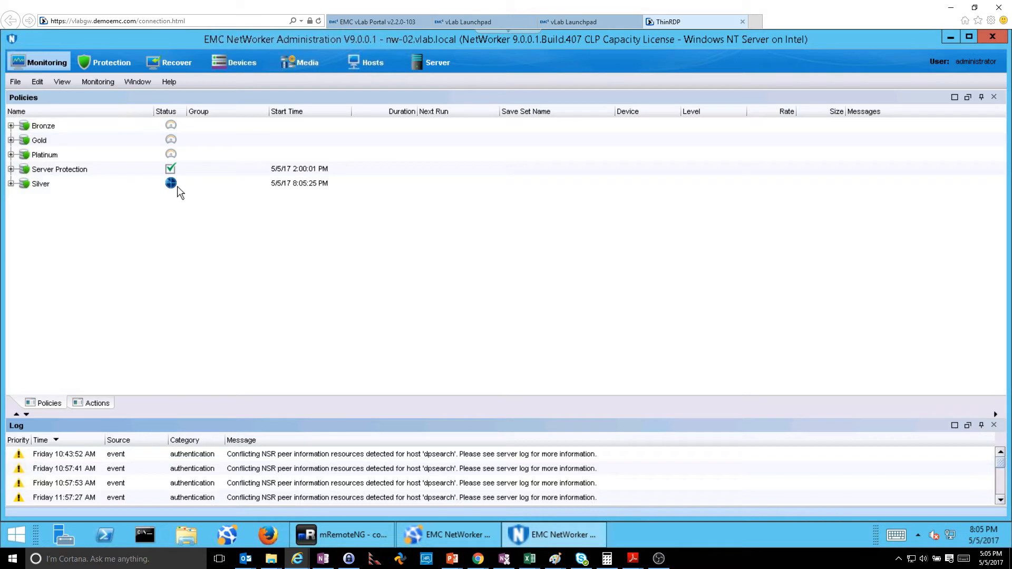
pyautogui.moveTo(172, 189)
pyautogui.click(10, 184)
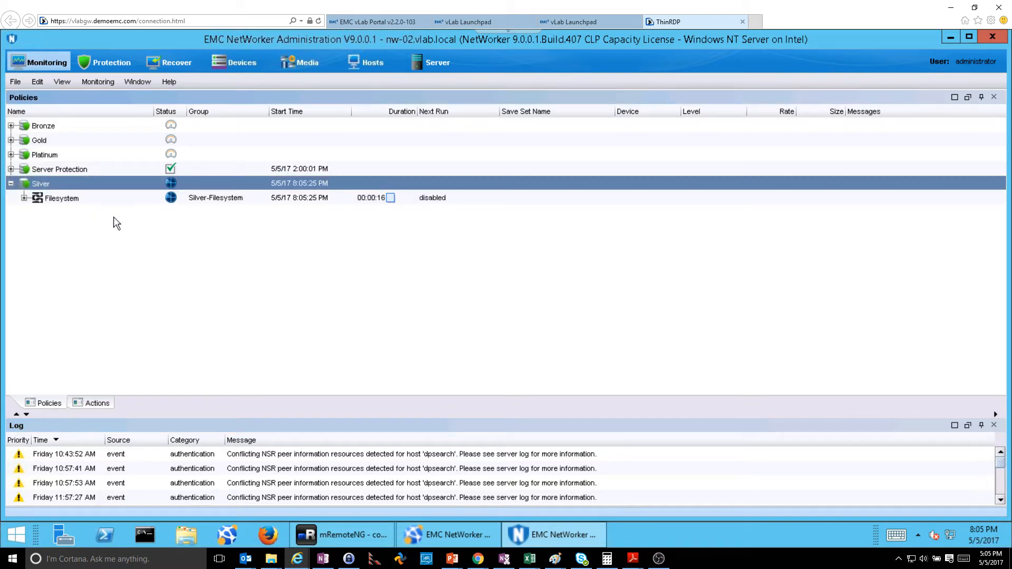
pyautogui.click(24, 199)
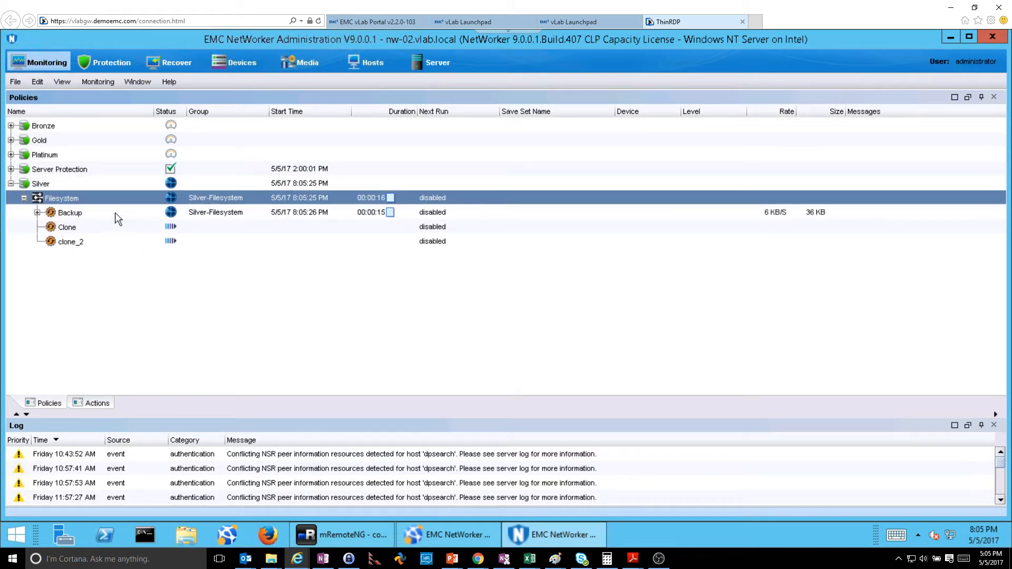
pyautogui.click(36, 213)
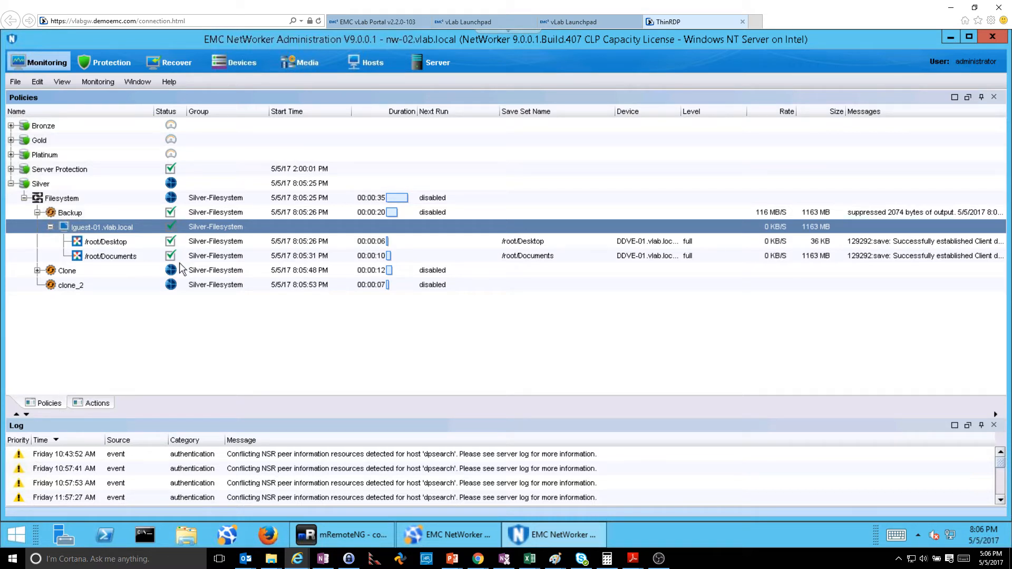
# Check the status and messages in the Backup action's details, and close the details
pyautogui.click(234, 214)
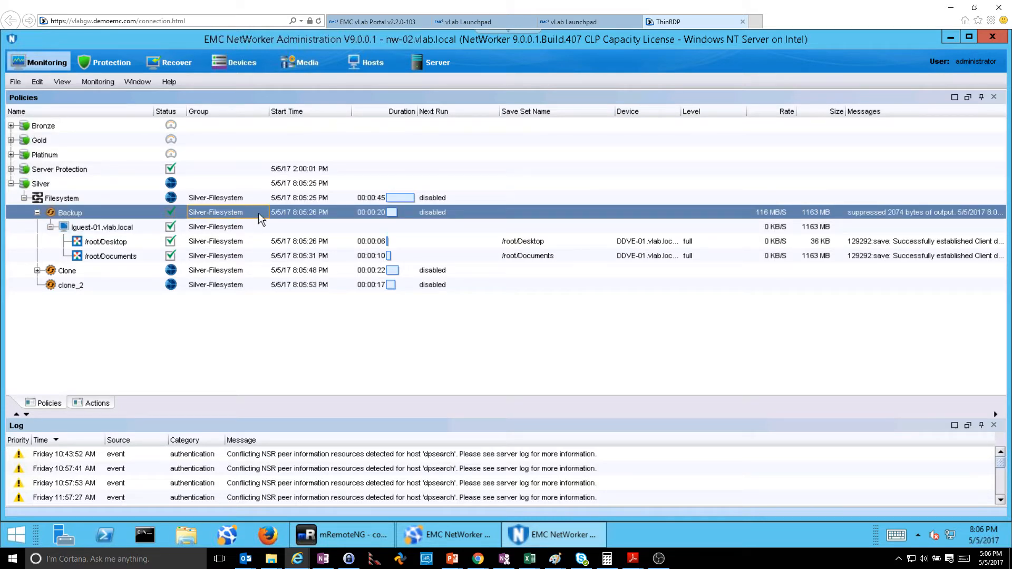
pyautogui.rightClick(259, 213)
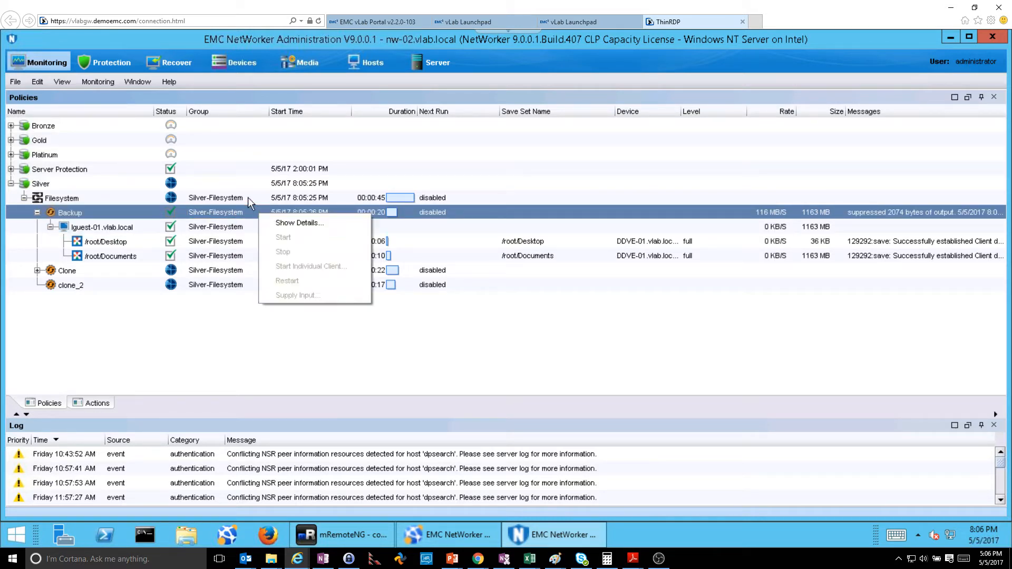
pyautogui.click(295, 222)
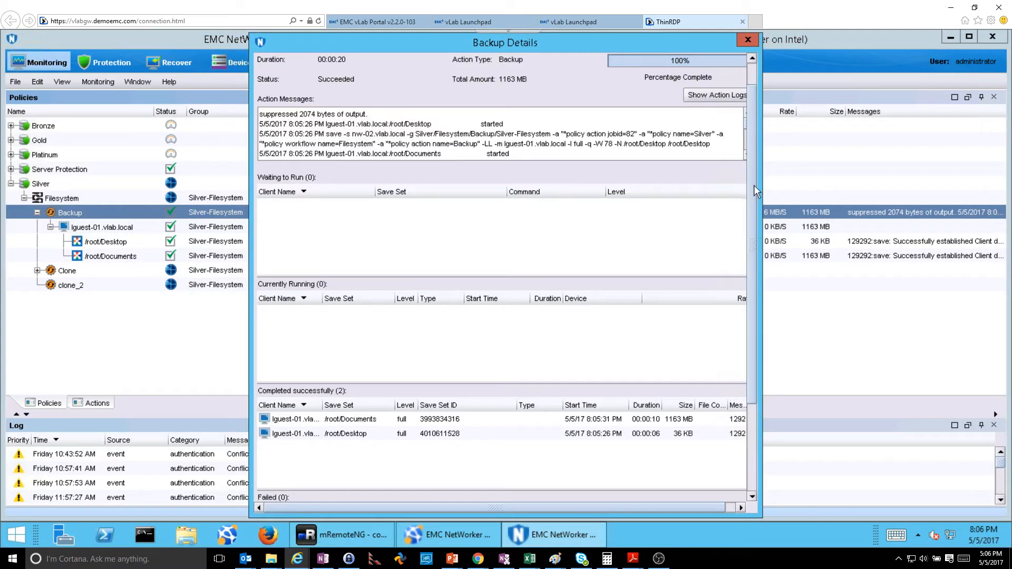
pyautogui.moveTo(754, 185); pyautogui.dragTo(761, 123)
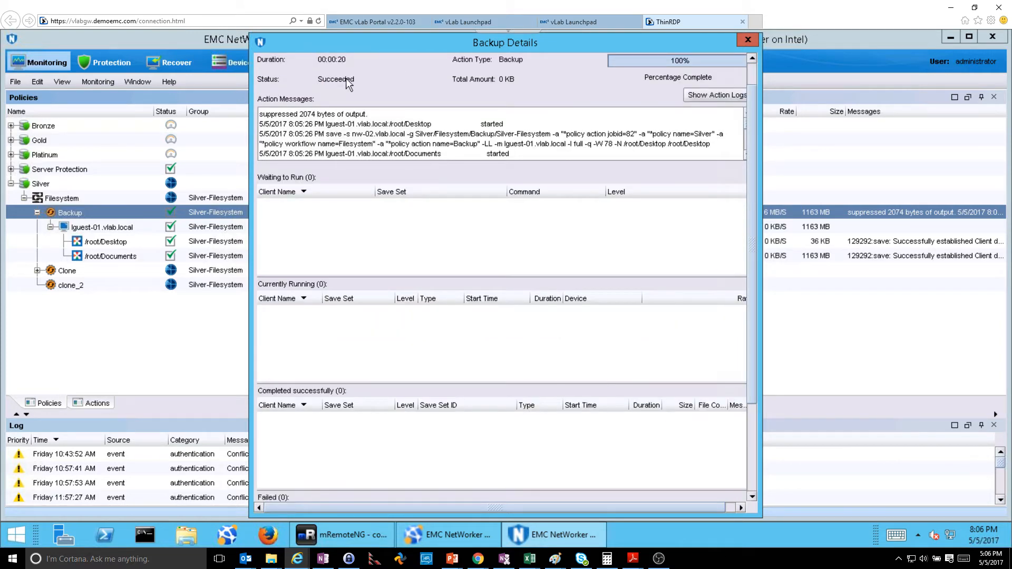
pyautogui.moveTo(318, 80); pyautogui.dragTo(393, 89)
pyautogui.click(748, 39)
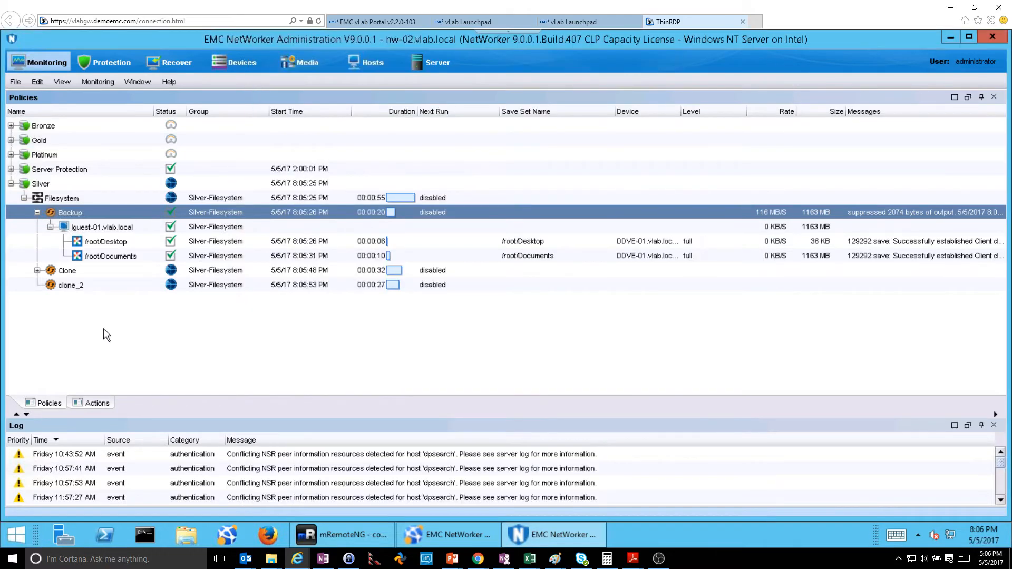
# Check the Clone action's session and the clone_2 action's details, and collapse the Silver policy
pyautogui.click(37, 271)
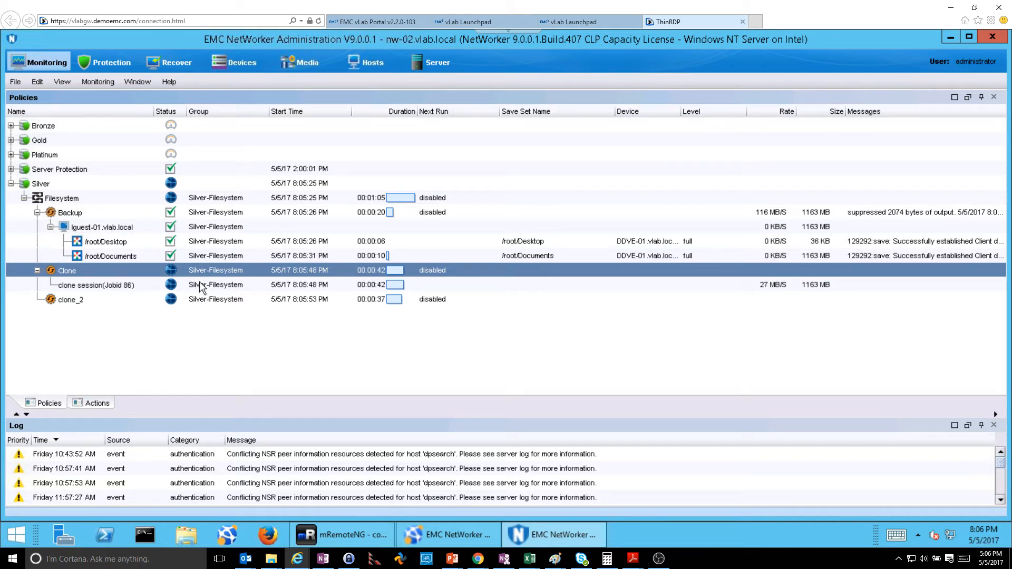
pyautogui.click(122, 286)
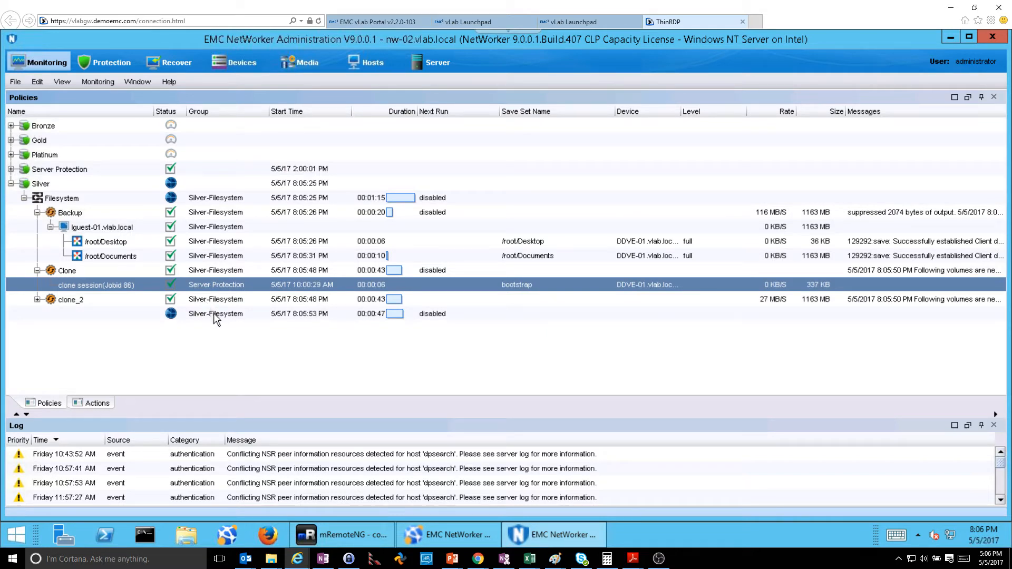
pyautogui.click(215, 314)
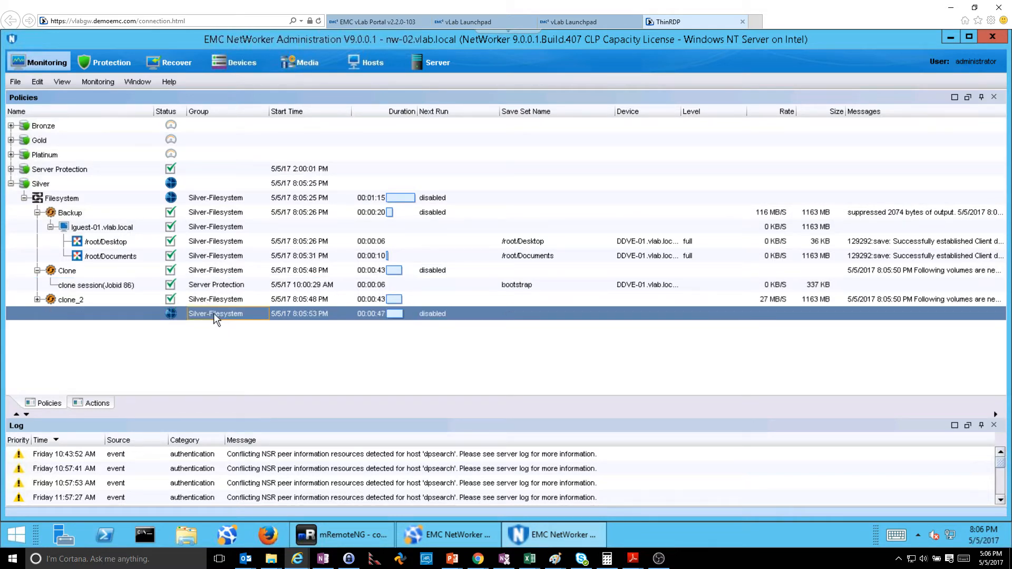
pyautogui.rightClick(215, 313)
pyautogui.click(251, 322)
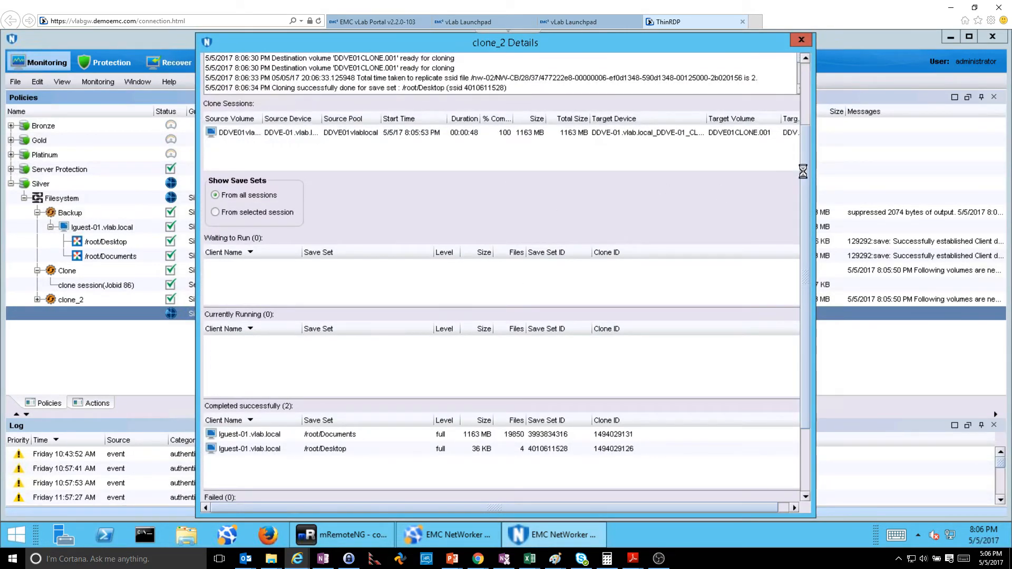
pyautogui.moveTo(803, 171); pyautogui.dragTo(804, 89)
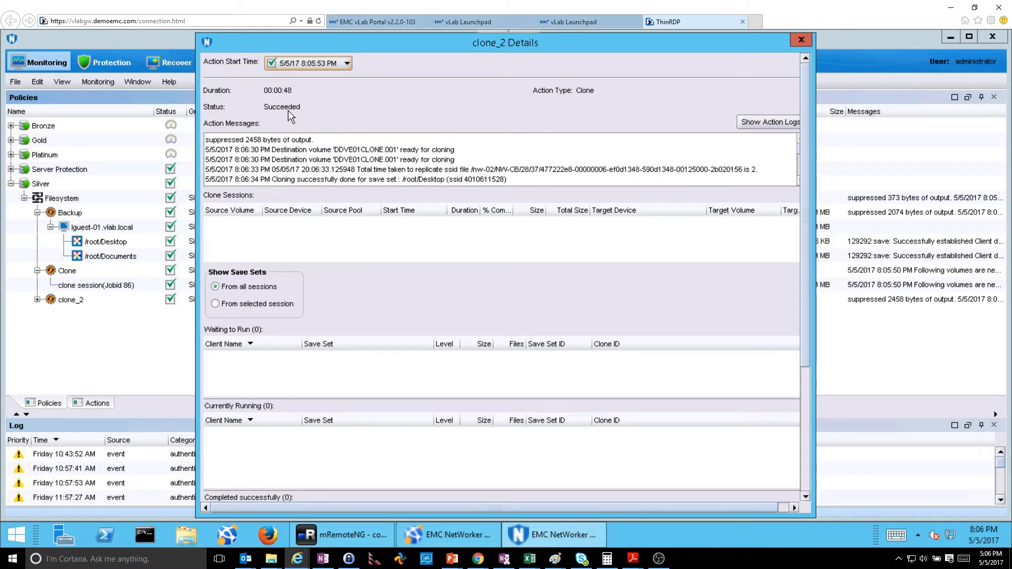
pyautogui.click(801, 41)
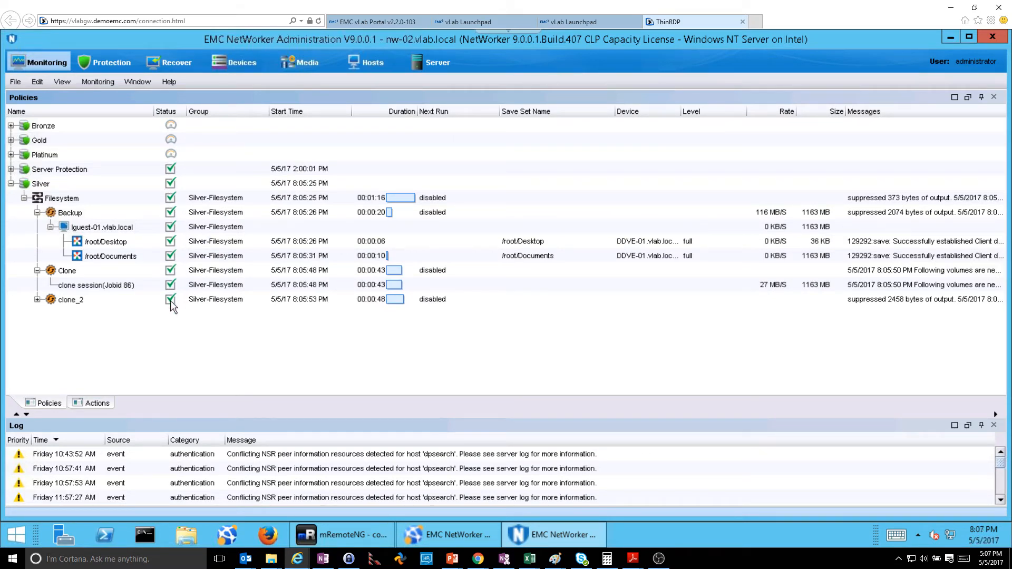
pyautogui.click(24, 199)
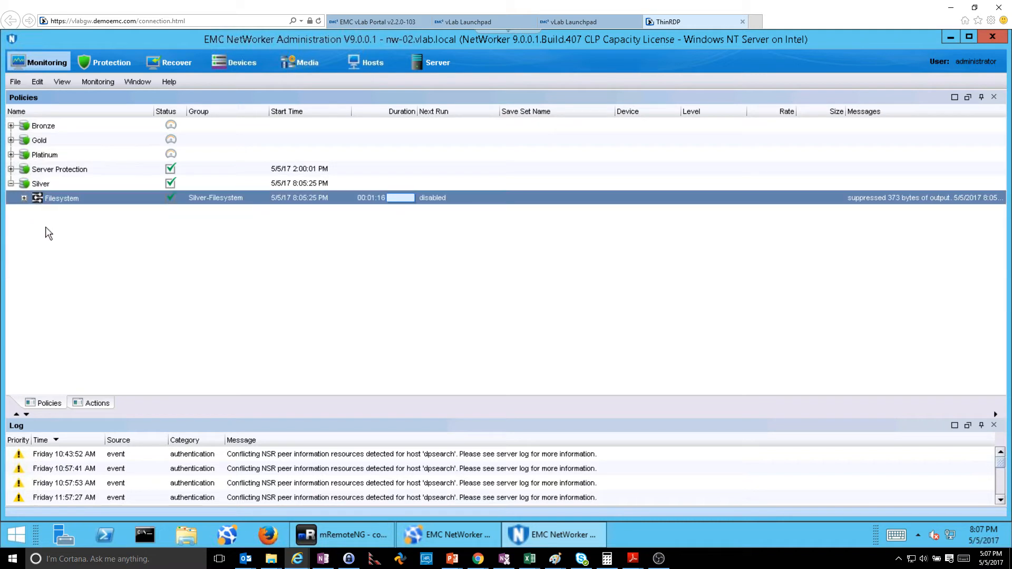
pyautogui.click(11, 183)
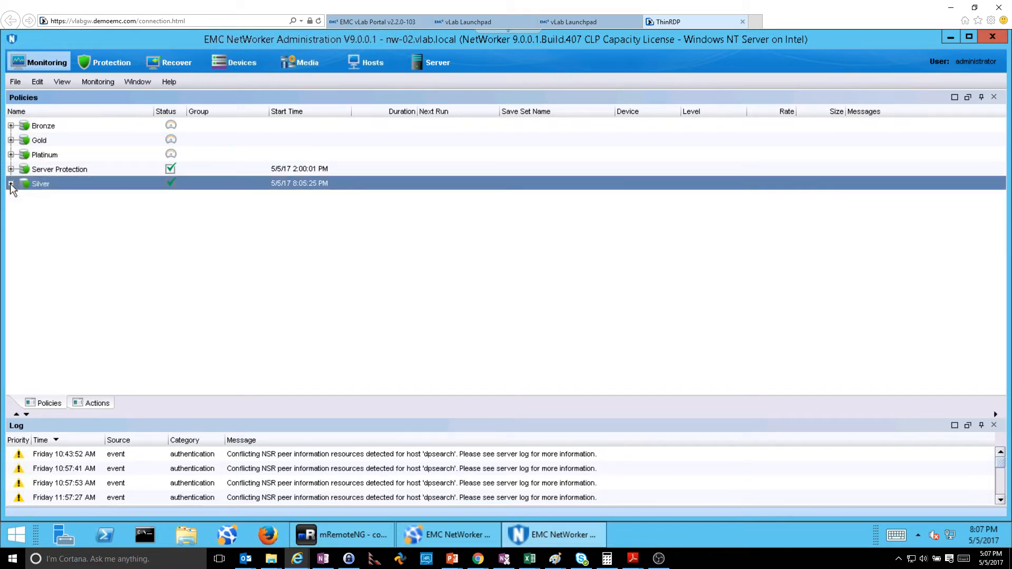
# Switch to the Lguest-01 session in mRemoteNG and delete all PDF files from the Documents folder with rm *.pdf, listing the folder before and after
pyautogui.click(348, 535)
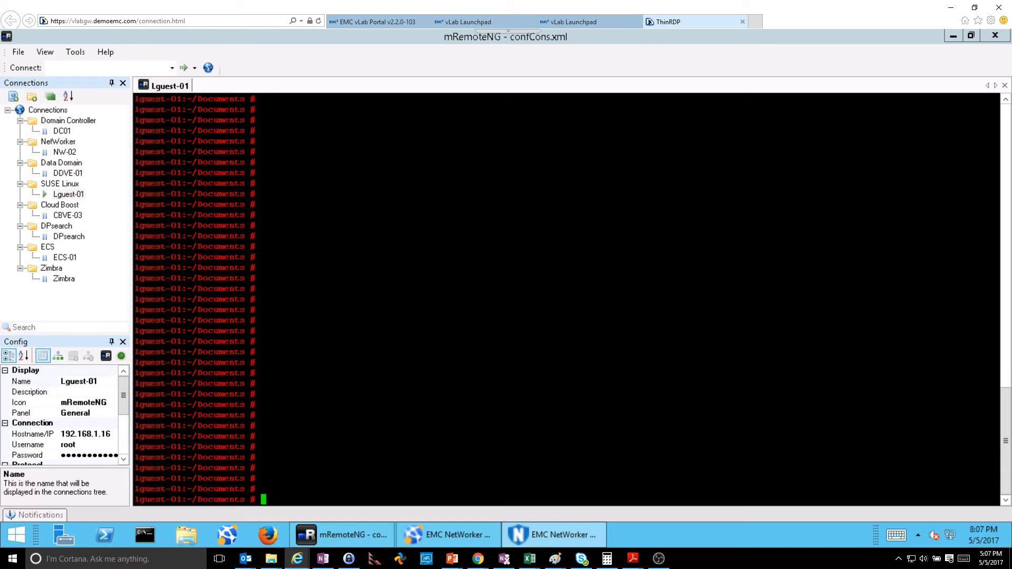
pyautogui.write('ls')
pyautogui.press('Return')
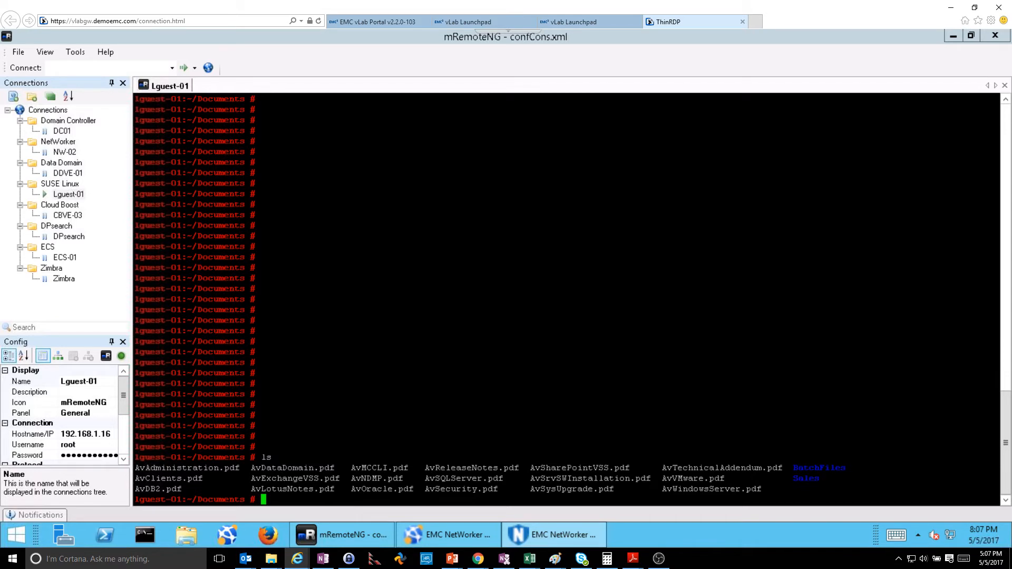
pyautogui.write('rm *.pdf')
pyautogui.press('Return')
pyautogui.write('ls')
pyautogui.press('Return')
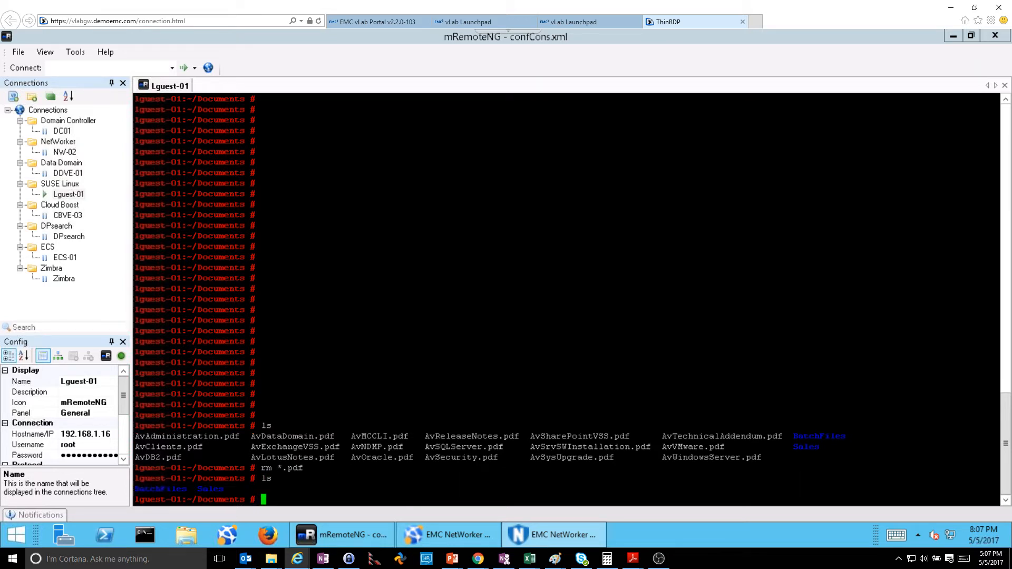
pyautogui.moveTo(452, 559)
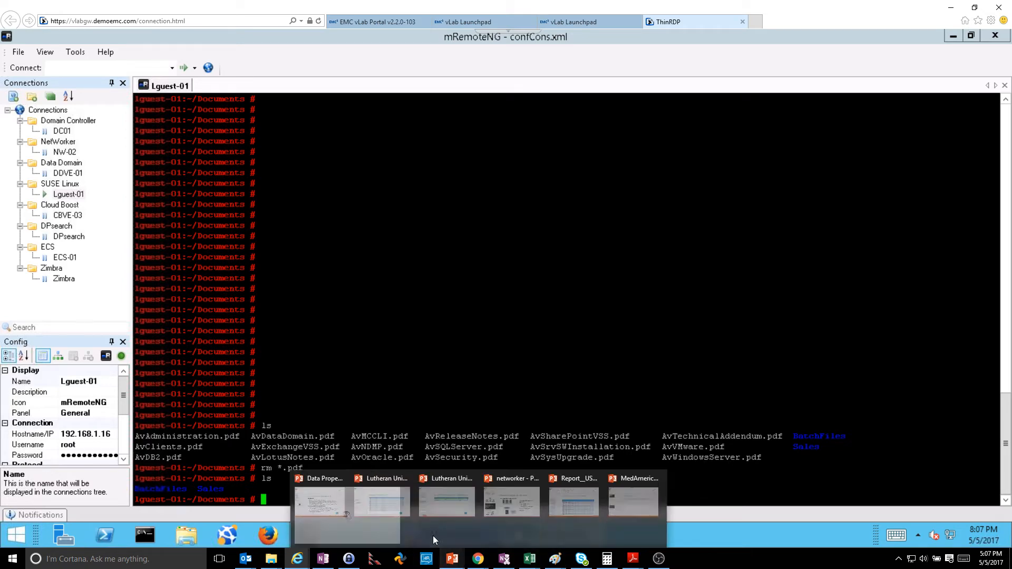
pyautogui.click(433, 538)
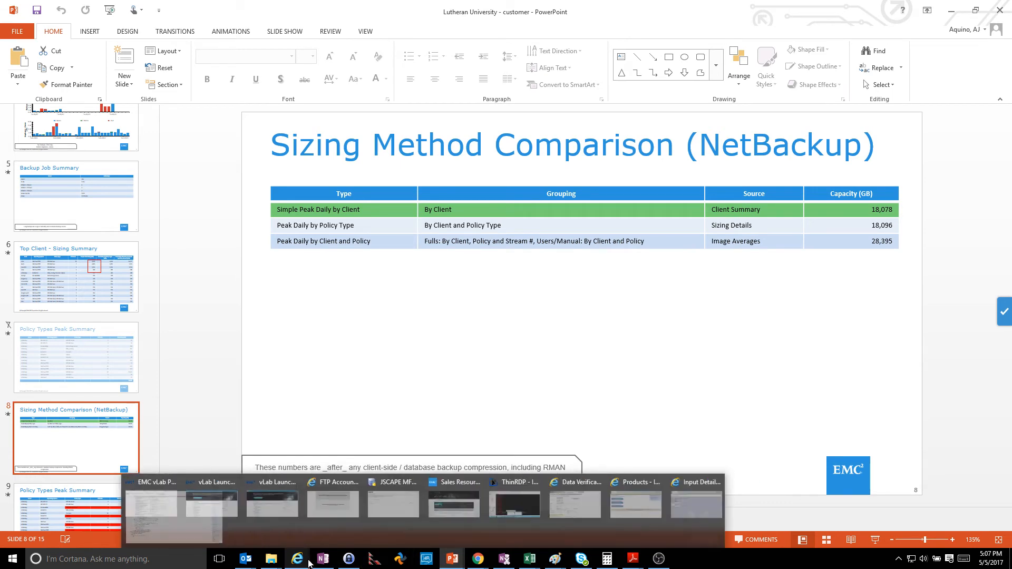
pyautogui.moveTo(298, 559)
pyautogui.click(650, 508)
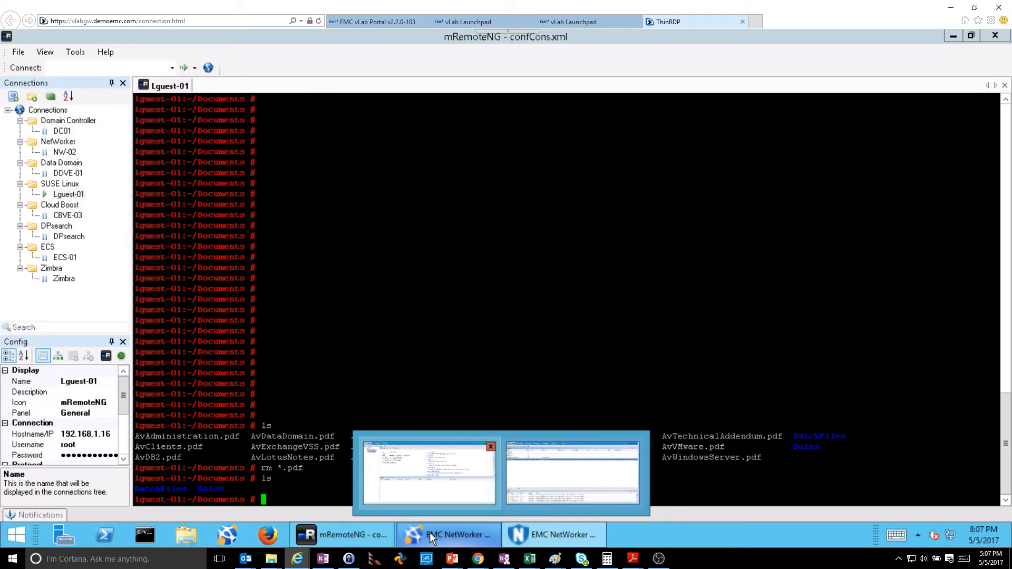
# Switch to the NetWorker Administration window
pyautogui.click(541, 483)
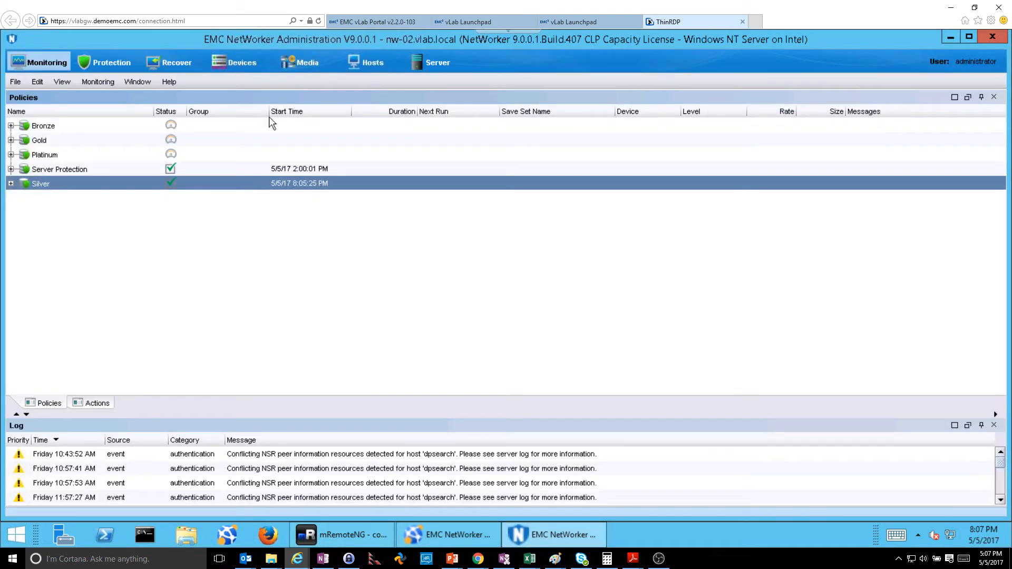
# Start a new recovery with lguest-01.vlab.local as source host, recovering its Filesystem backup to the same host, and proceed to the data selection
pyautogui.click(168, 63)
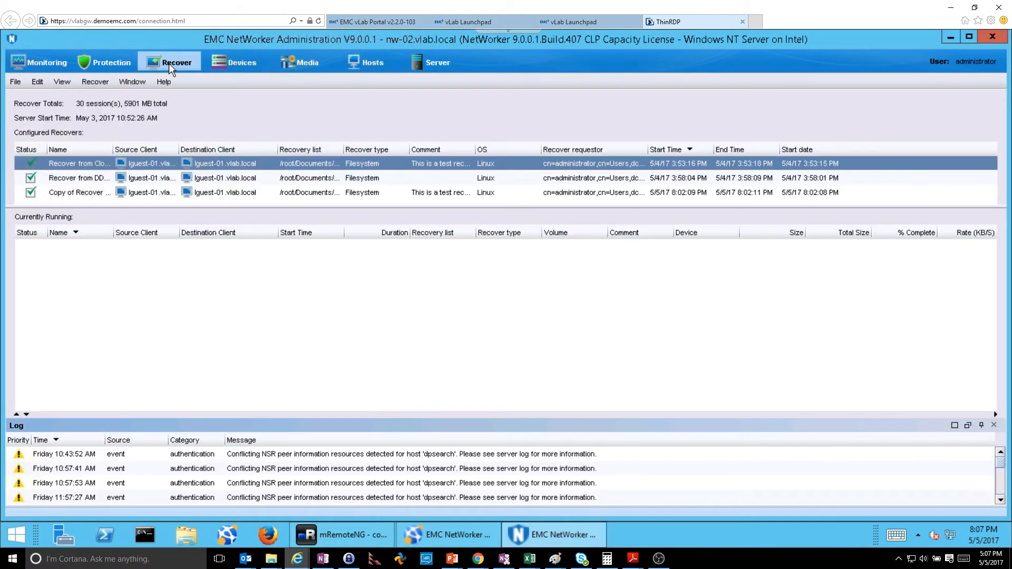
pyautogui.click(95, 83)
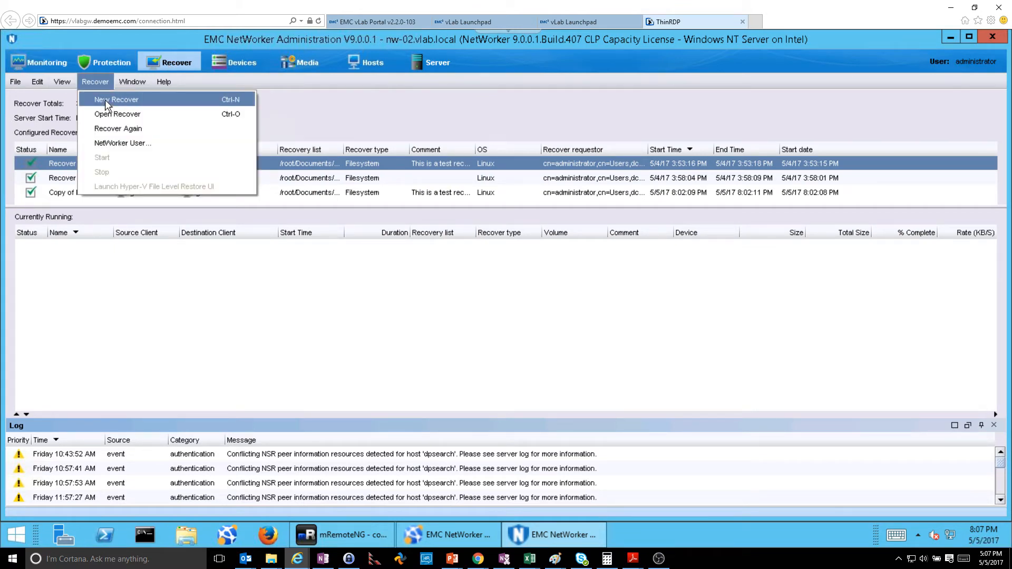
pyautogui.click(106, 99)
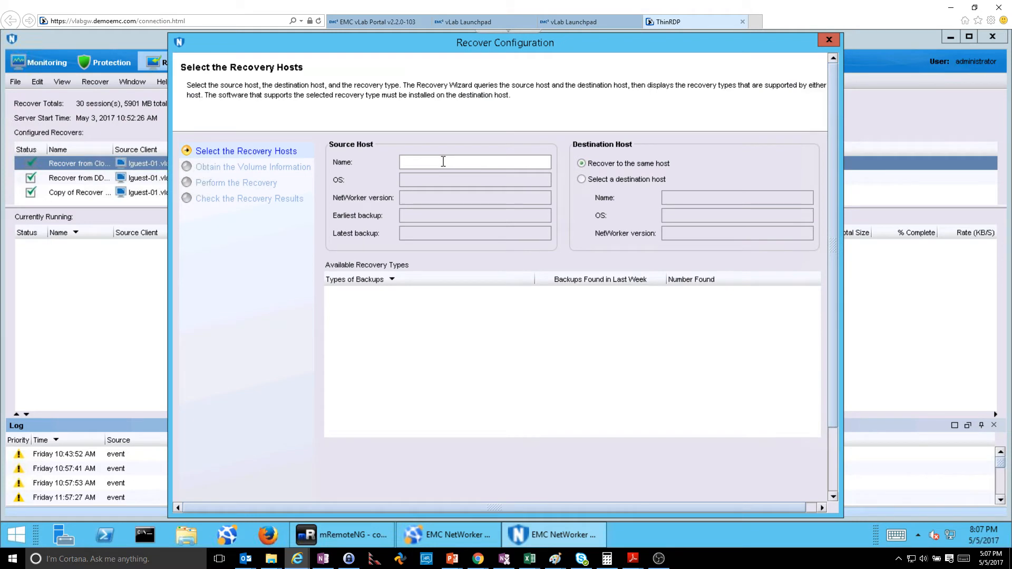
pyautogui.click(443, 162)
pyautogui.write('l')
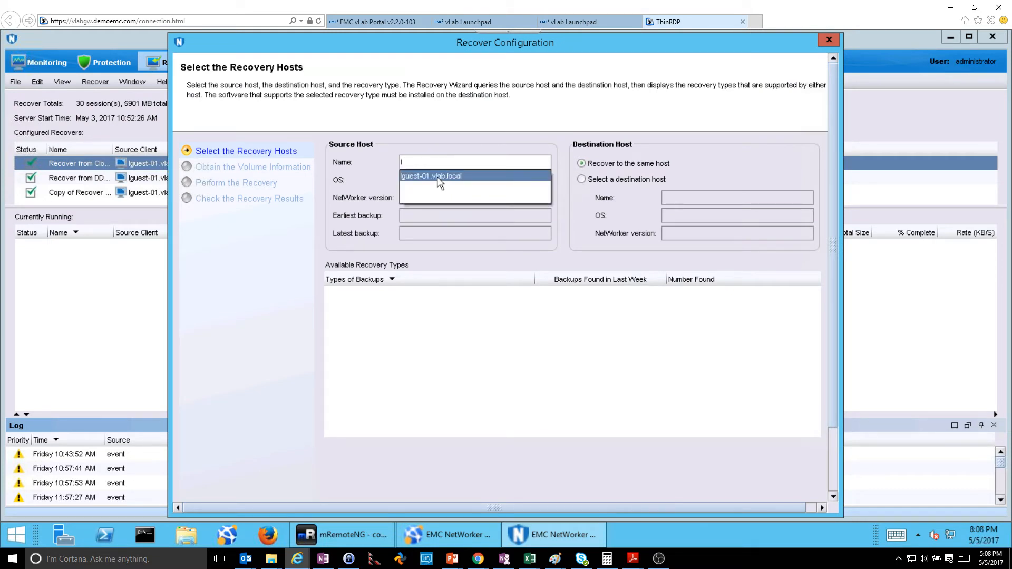
pyautogui.click(437, 176)
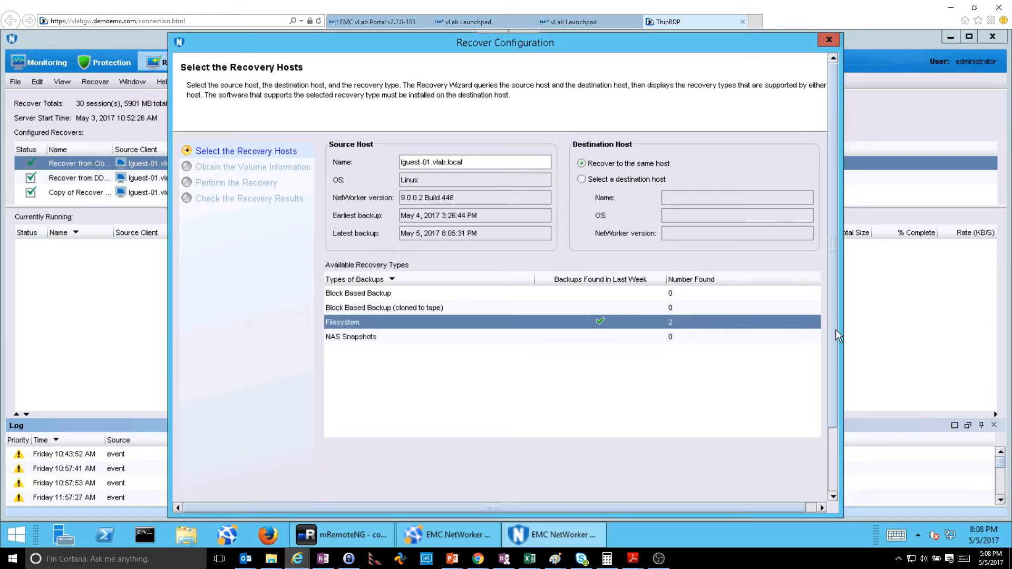
pyautogui.scroll(-2, 837, 330)
pyautogui.scroll(-5, 841, 380)
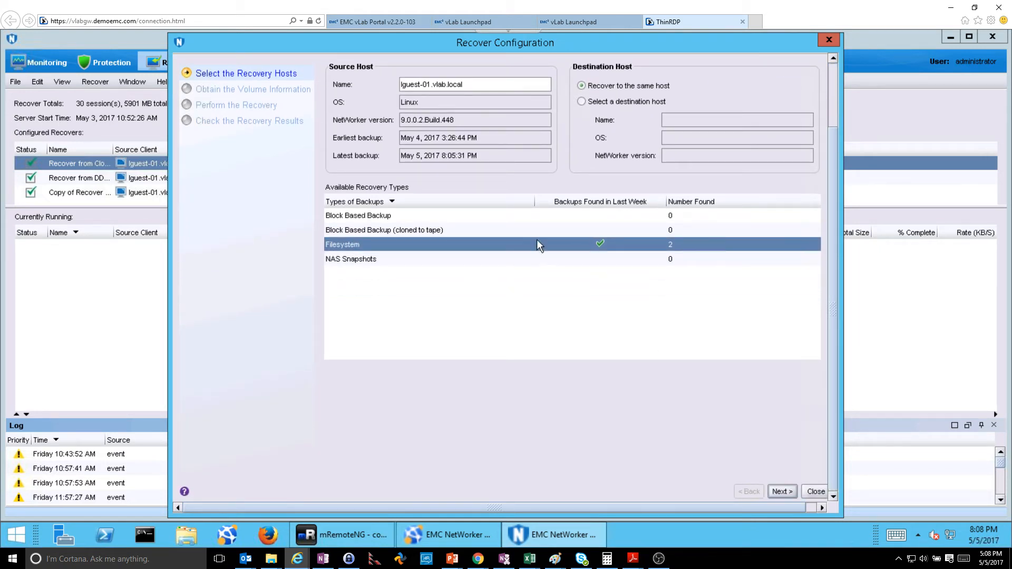
pyautogui.click(782, 492)
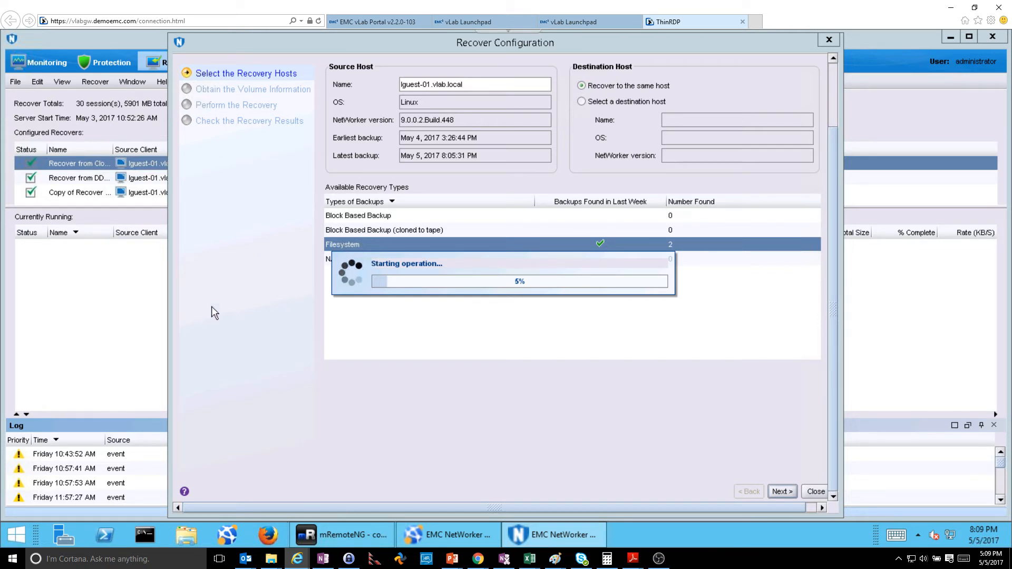
pyautogui.click(767, 492)
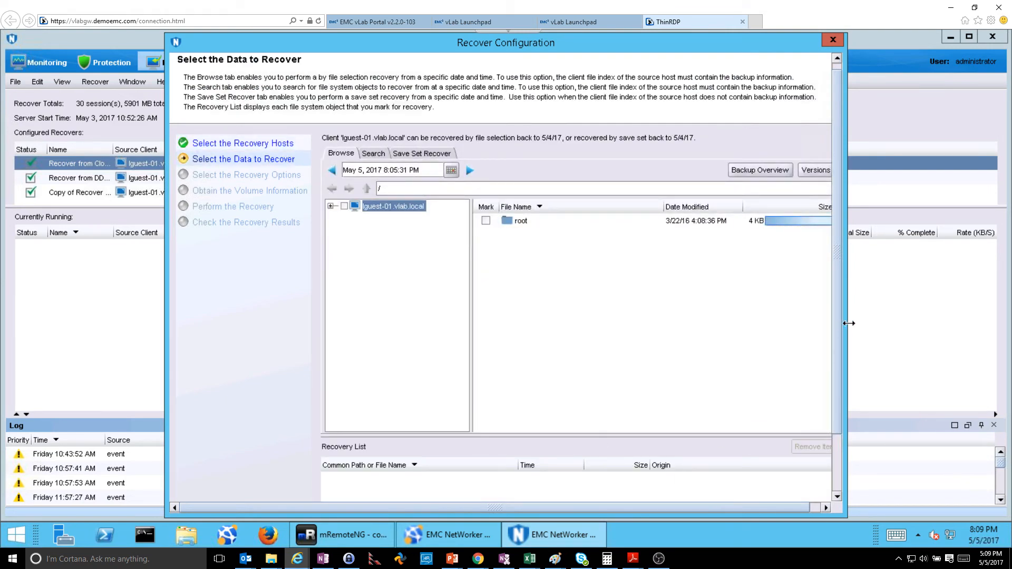
# Mark the /root/Documents folder for recovery, excluding its BatchFiles and Sales subfolders, and view the available versions of Sales
pyautogui.moveTo(846, 323); pyautogui.dragTo(949, 327)
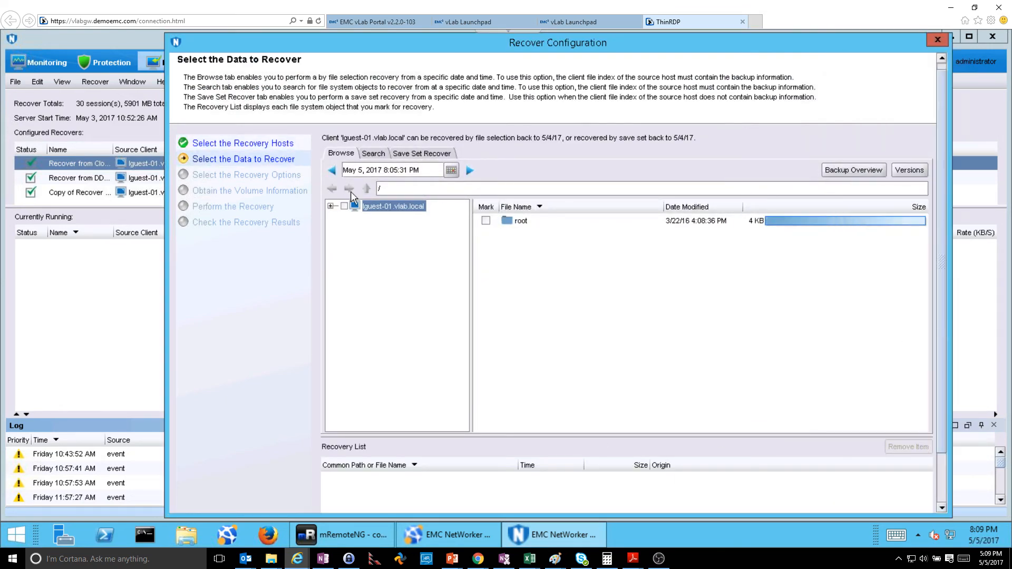
pyautogui.click(330, 205)
pyautogui.click(343, 218)
pyautogui.click(406, 244)
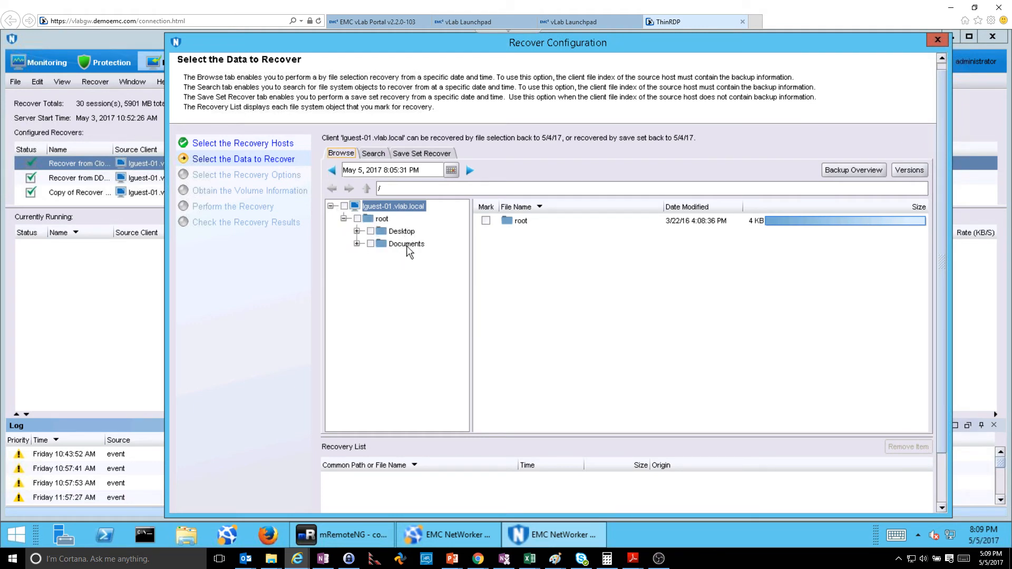
pyautogui.click(370, 244)
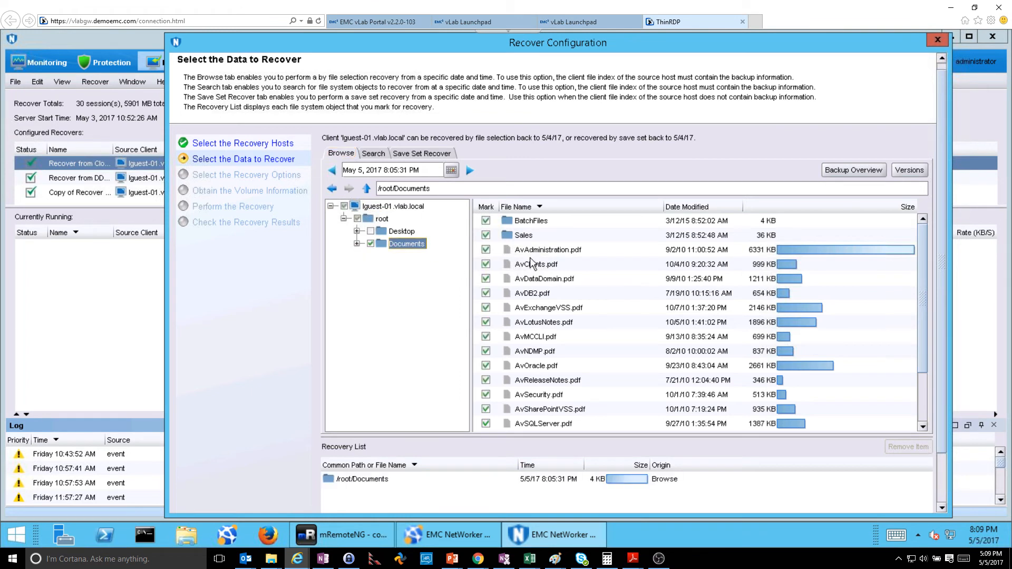
pyautogui.click(492, 225)
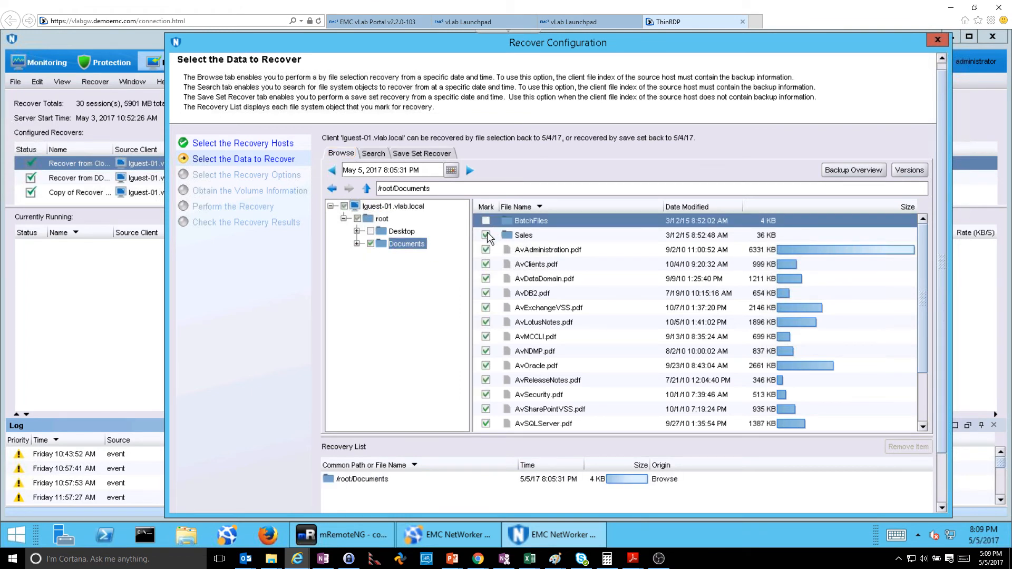
pyautogui.click(487, 234)
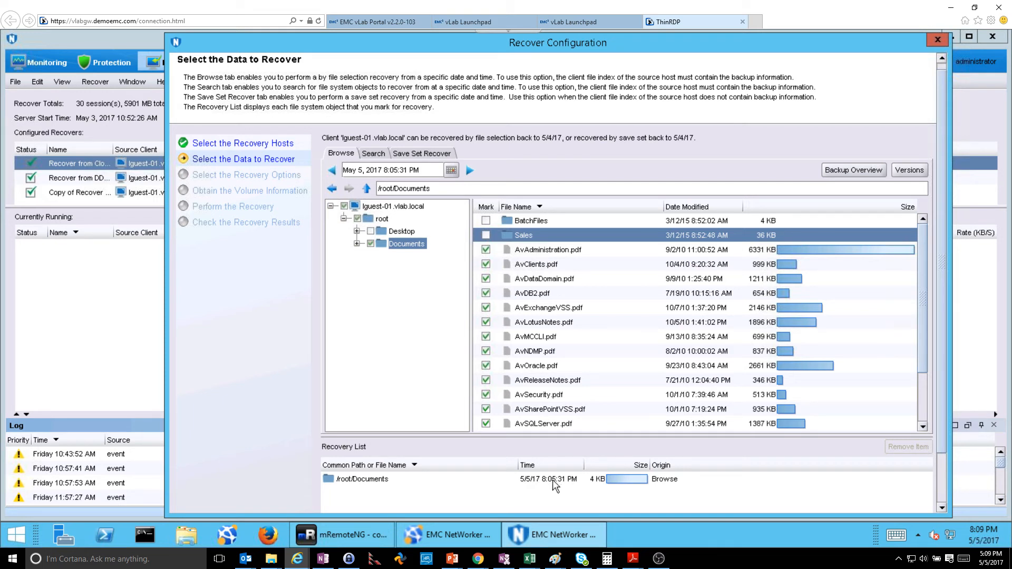
pyautogui.click(912, 170)
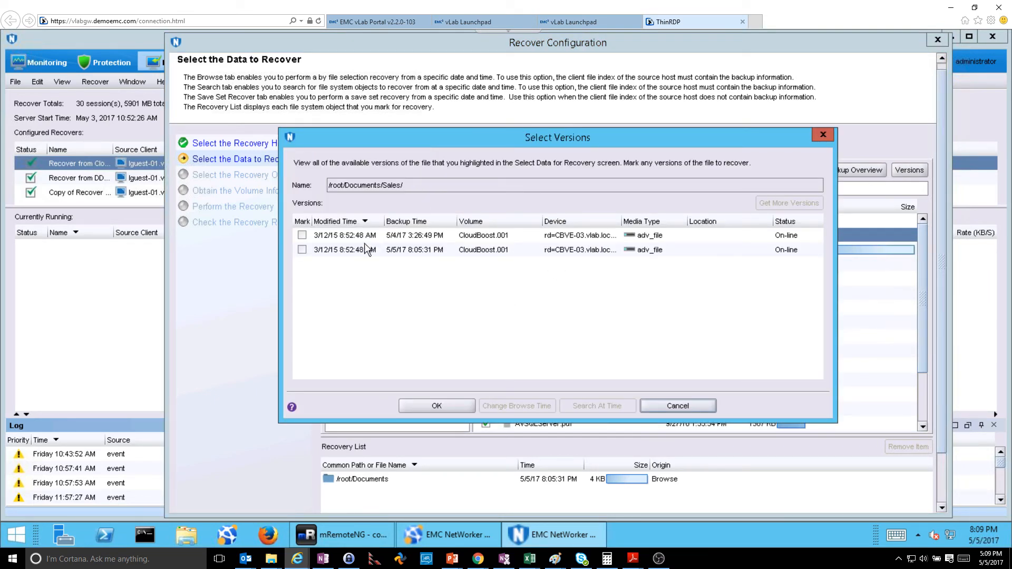
pyautogui.click(677, 406)
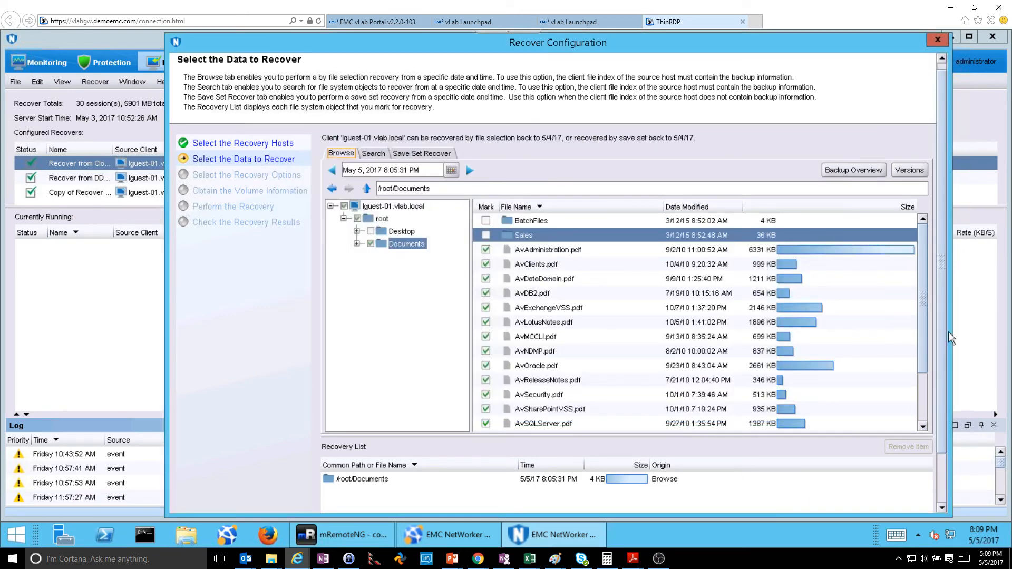
# Accept the data selection and the recovery options that restore to the original path and rename recovered duplicates
pyautogui.scroll(-3, 944, 366)
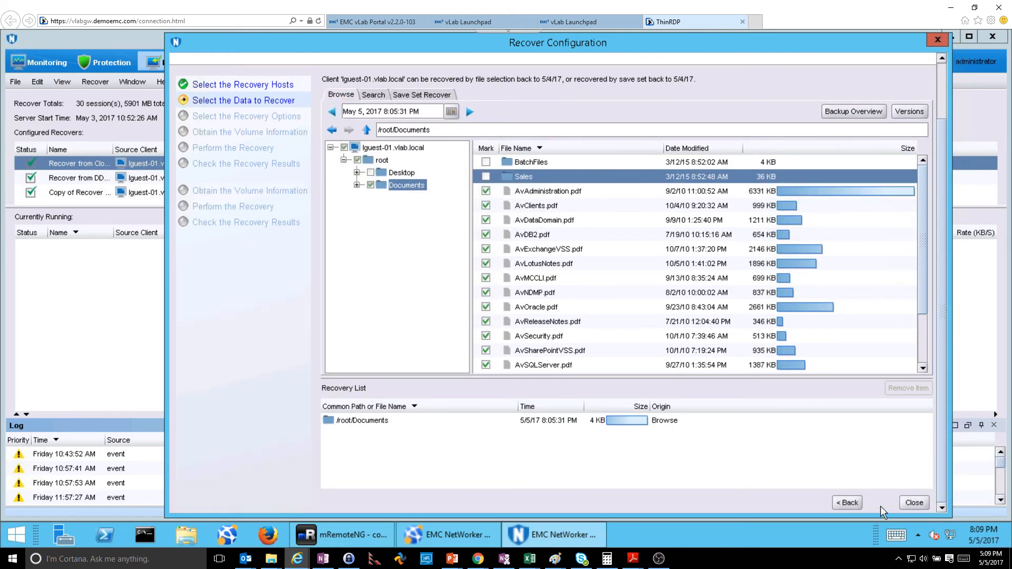
pyautogui.click(880, 503)
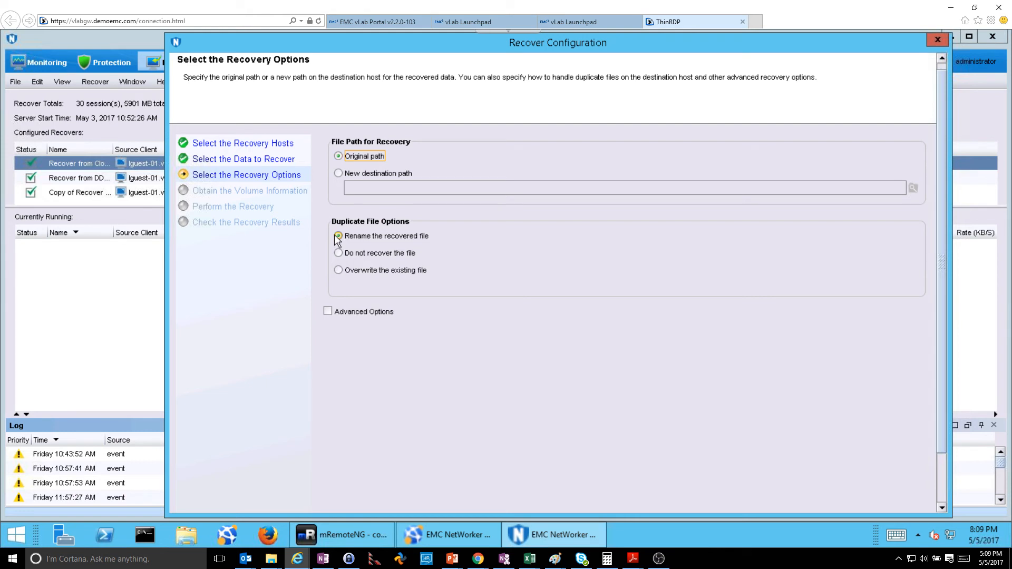
pyautogui.scroll(-2, 942, 369)
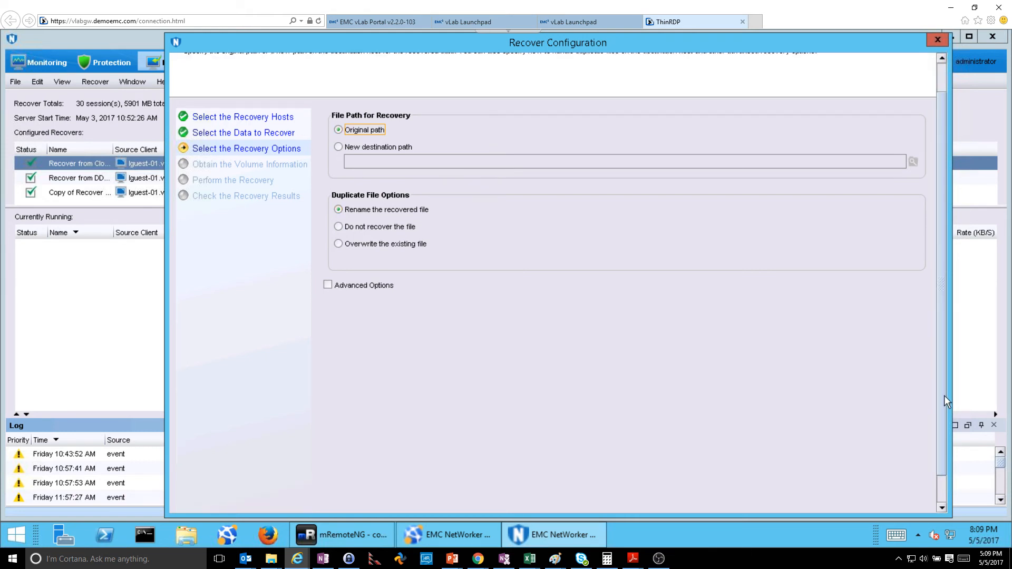
pyautogui.scroll(-2, 945, 401)
pyautogui.click(879, 502)
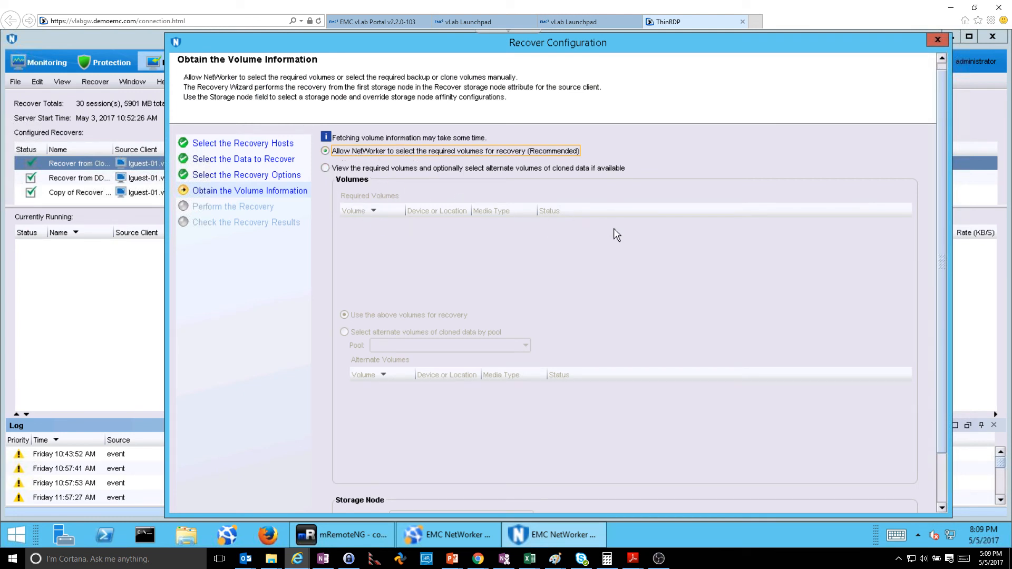
# Recover from the alternate cloned volume in pool DDVE-01_CLONE with nw-02.vlab.local as storage node, and accept the volume settings
pyautogui.click(326, 168)
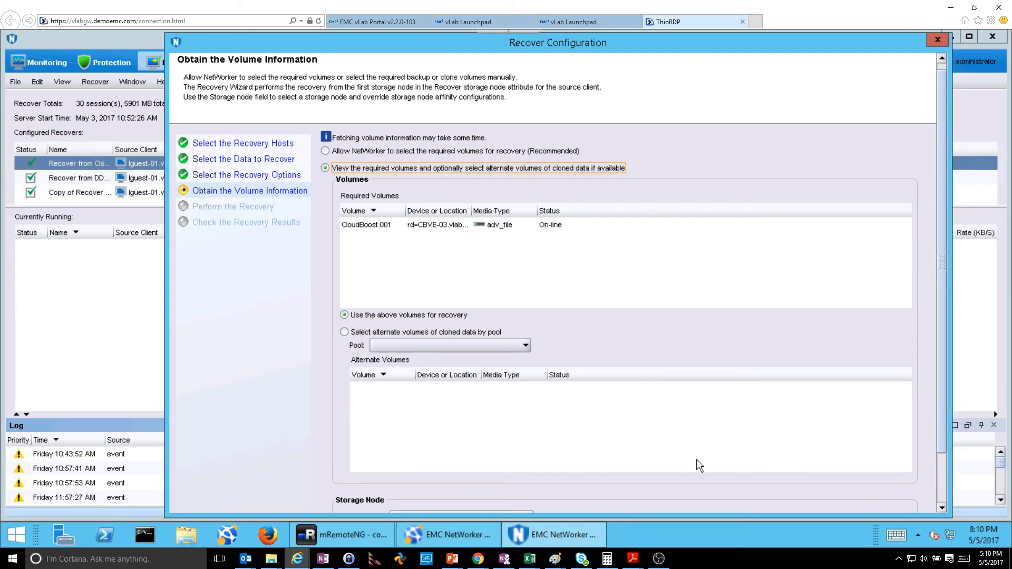
pyautogui.click(344, 332)
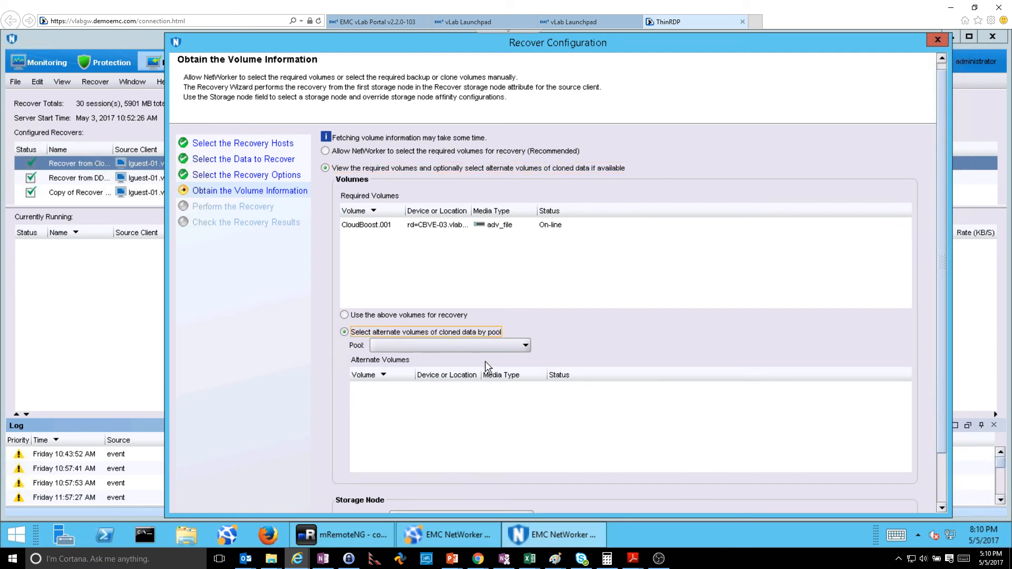
pyautogui.click(518, 345)
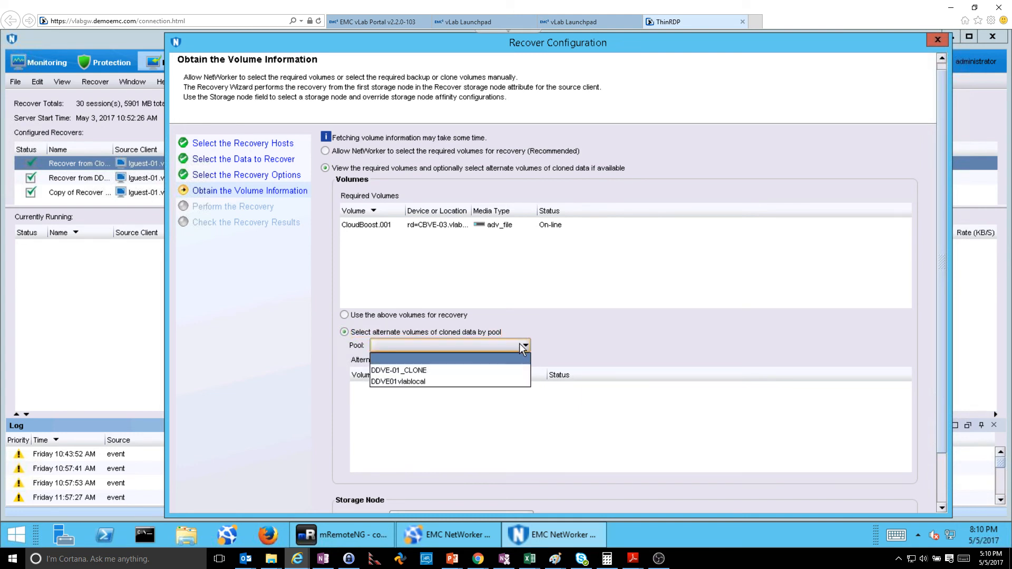
pyautogui.click(437, 370)
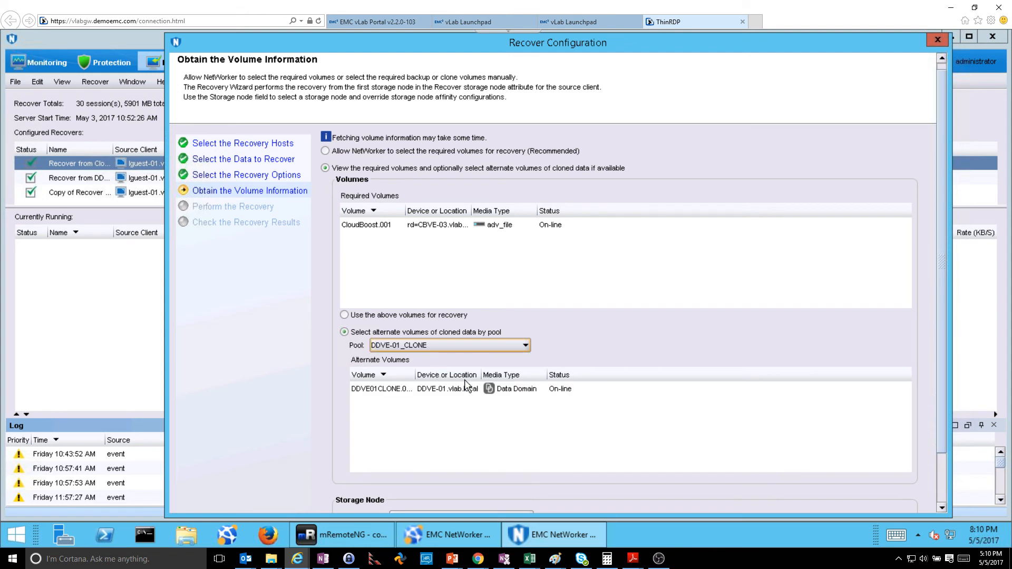
pyautogui.click(393, 395)
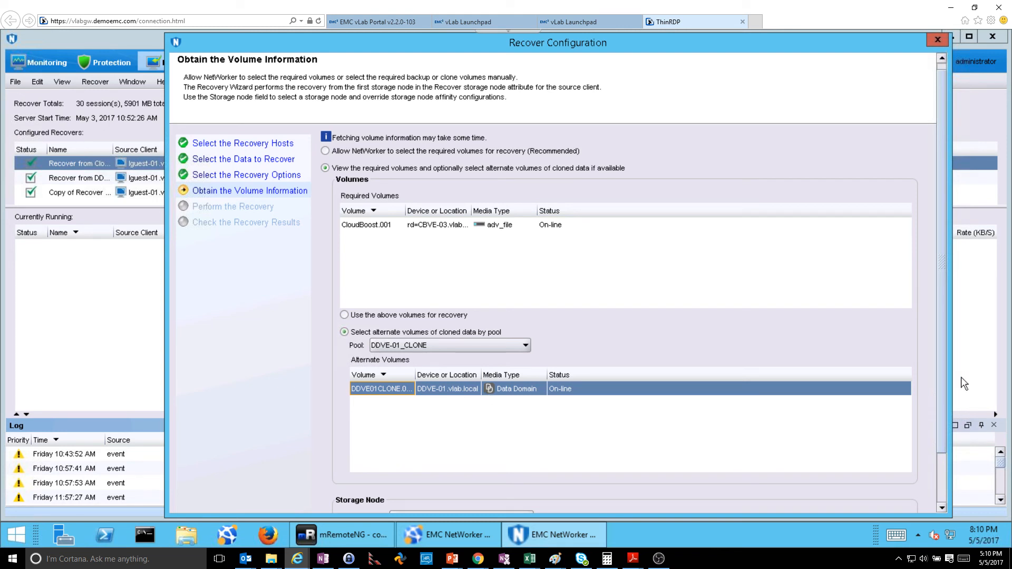
pyautogui.moveTo(944, 377); pyautogui.dragTo(948, 467)
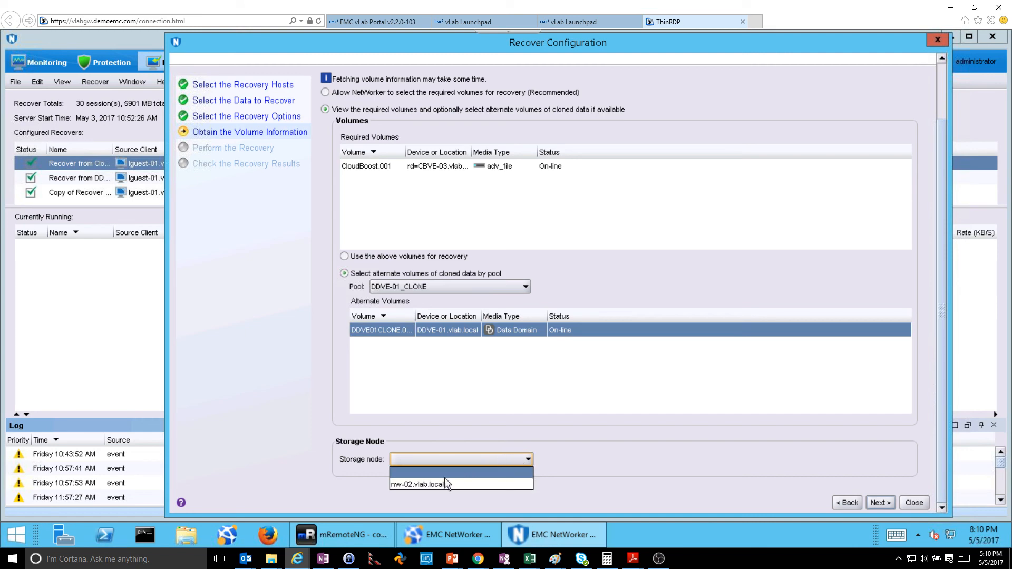
pyautogui.click(432, 484)
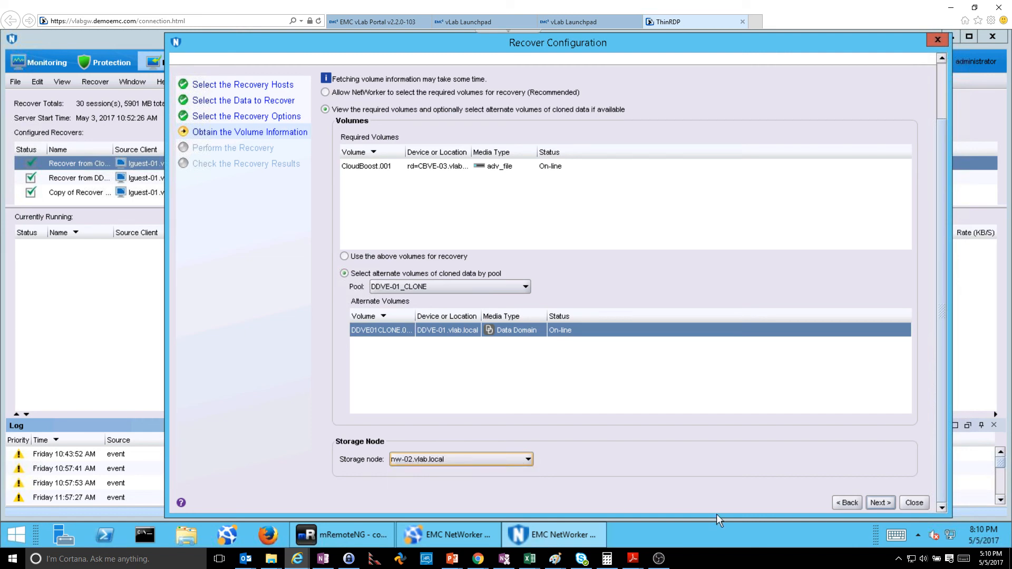
pyautogui.click(880, 502)
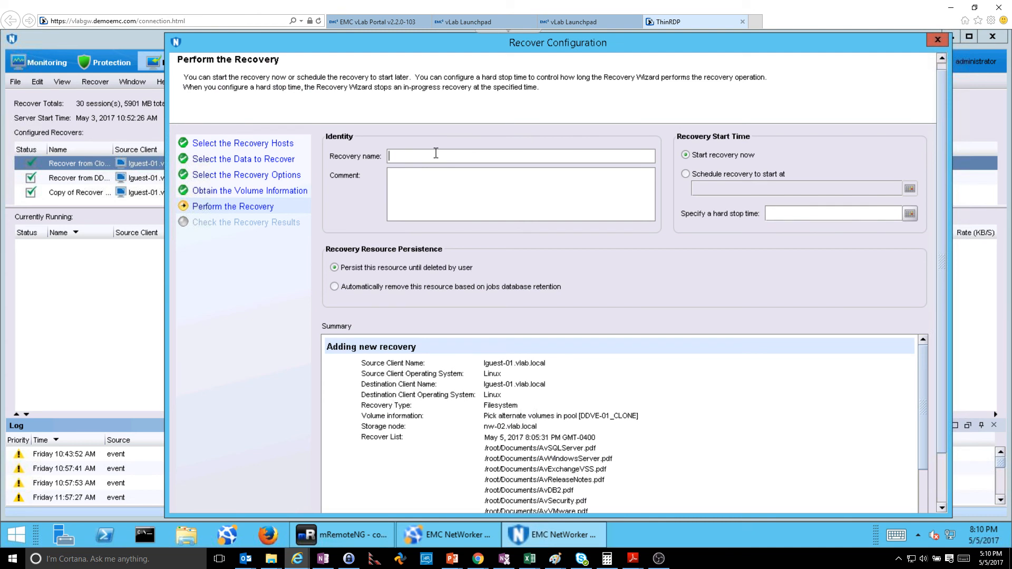
# Name the recovery "AJ restore" and run it immediately
pyautogui.write('AJ restore')
pyautogui.moveTo(941, 261); pyautogui.dragTo(947, 403)
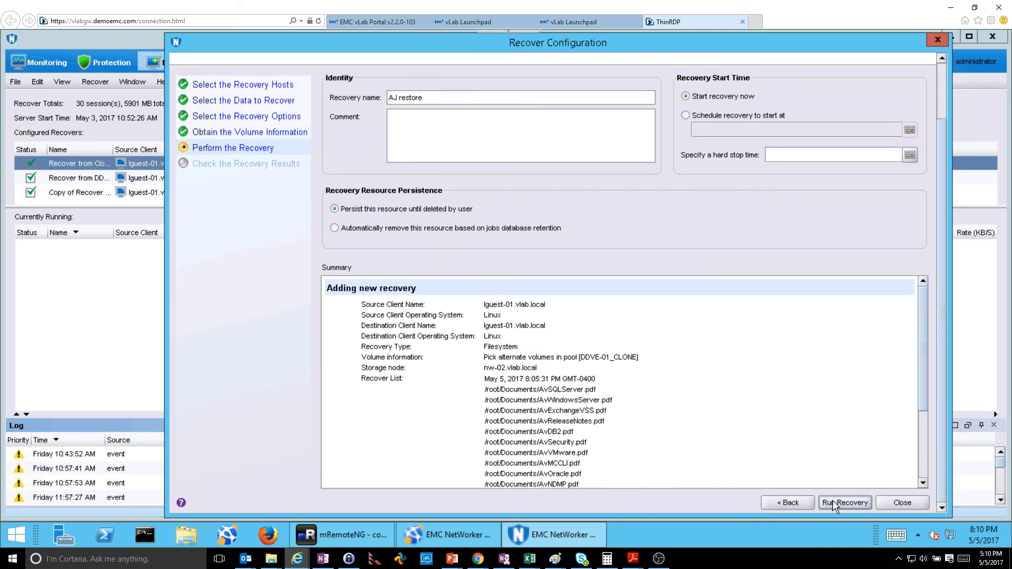
pyautogui.click(850, 504)
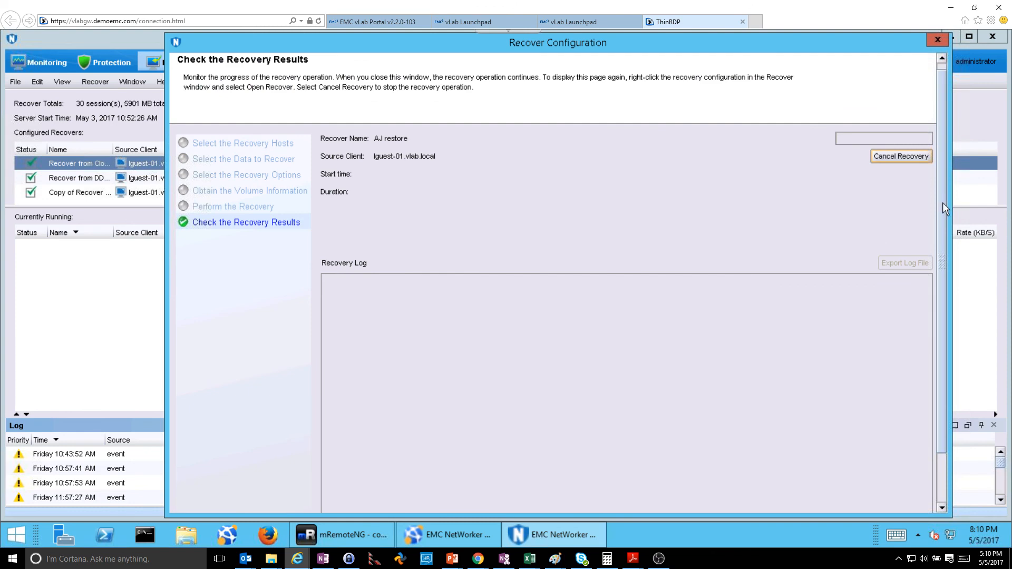
pyautogui.moveTo(943, 203); pyautogui.dragTo(944, 290)
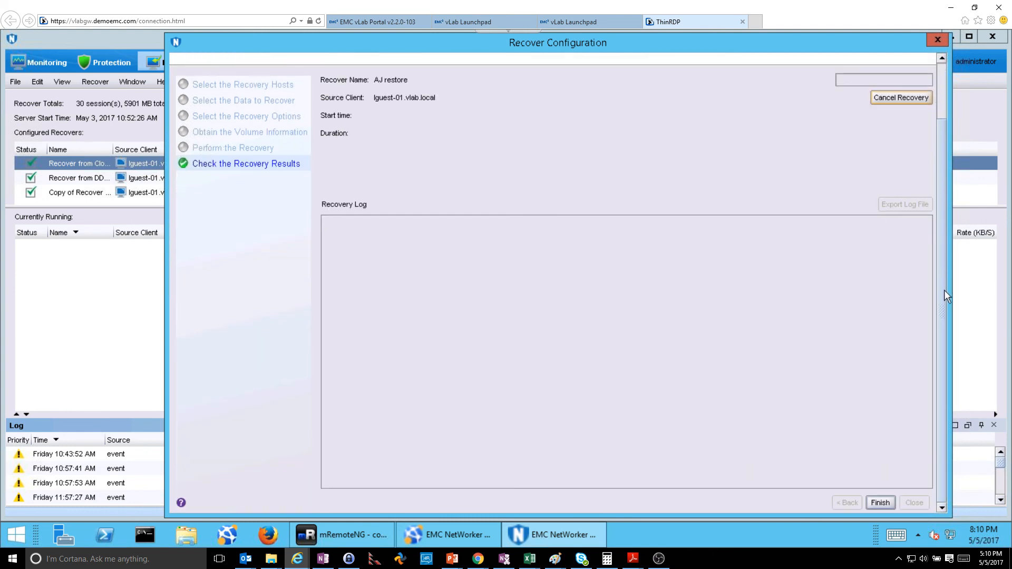
# Switch to the Lguest-01 session in mRemoteNG and list the Documents folder with ls to check for the PDF files
pyautogui.click(337, 537)
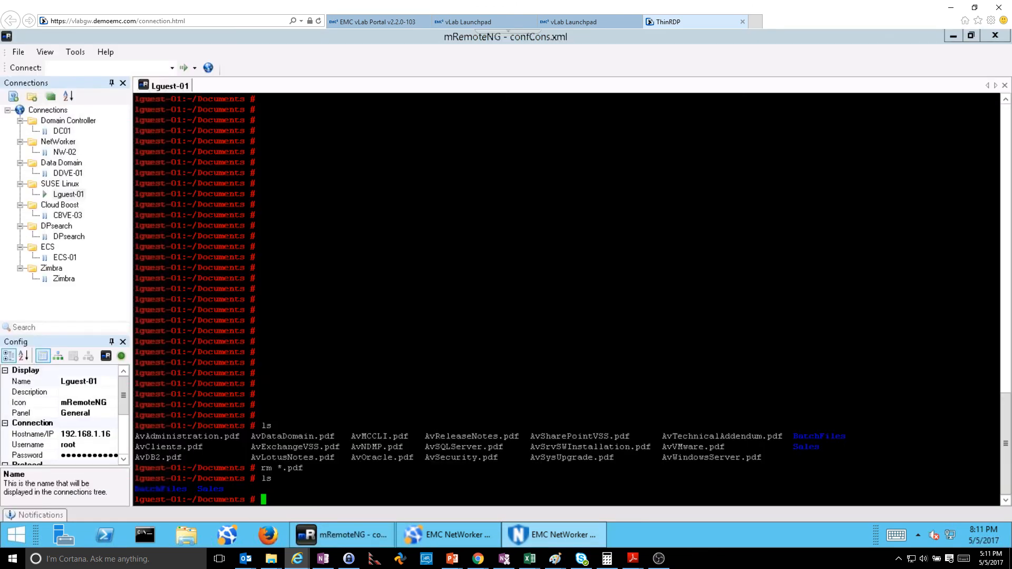
pyautogui.write('ls')
pyautogui.press('Return')
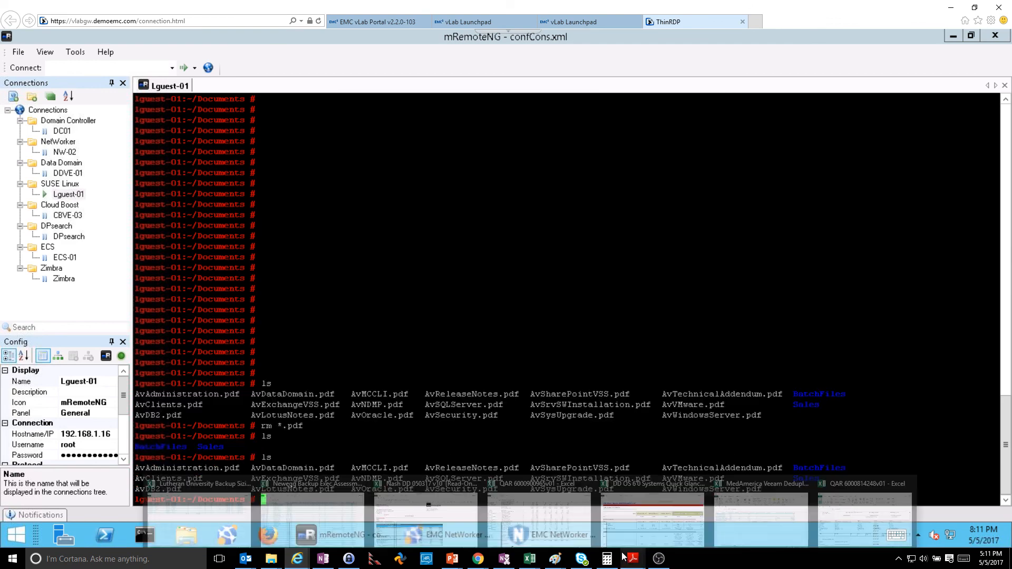
# Switch back to the NetWorker Administration window, review the recovery log, and finish the recovery wizard
pyautogui.click(453, 532)
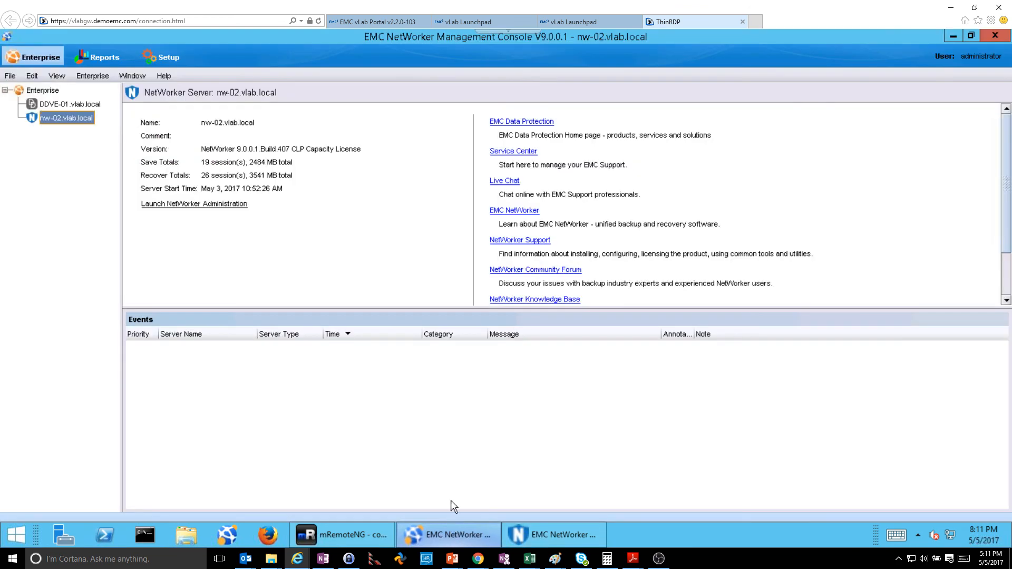
pyautogui.click(533, 531)
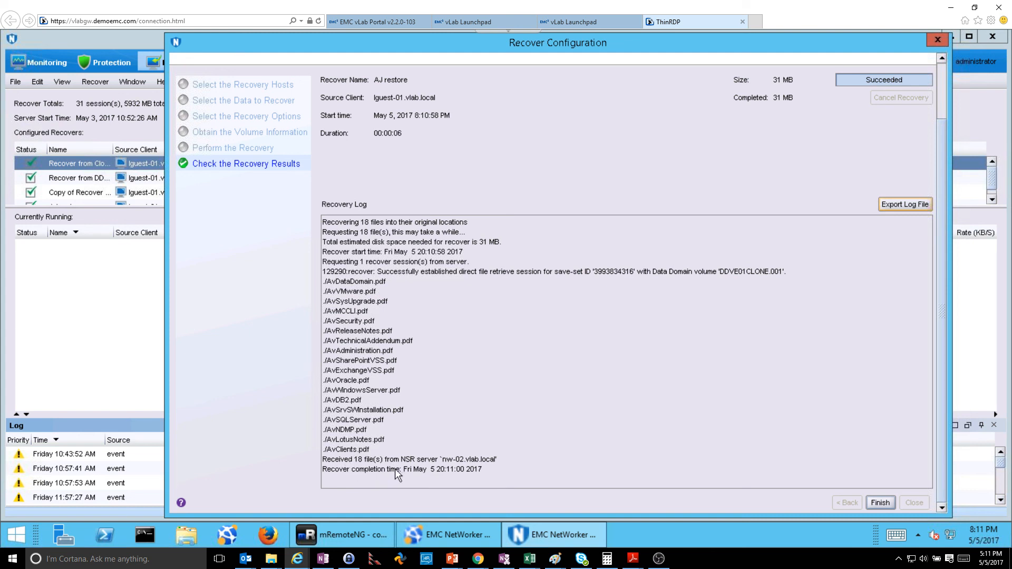
pyautogui.click(878, 503)
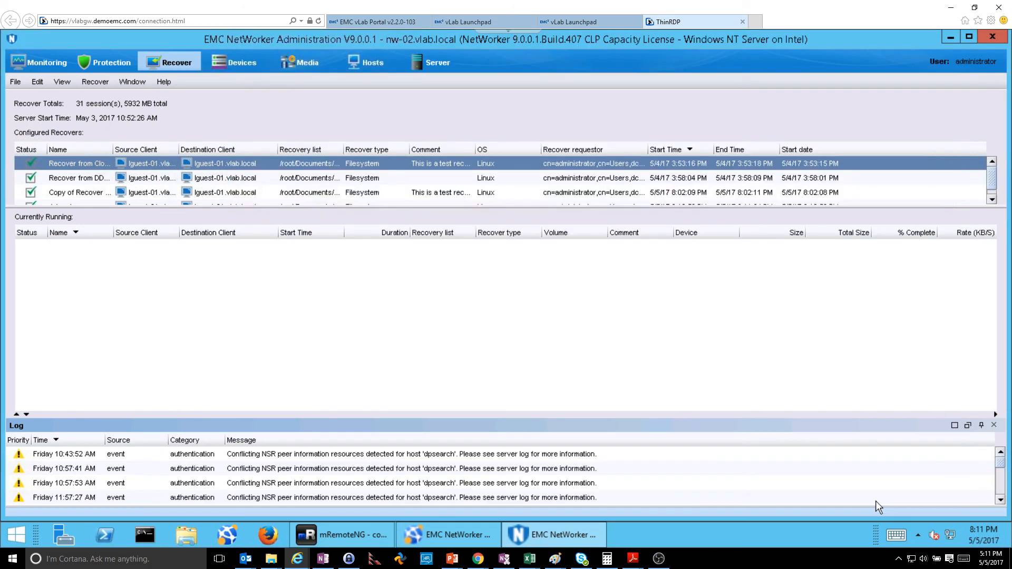